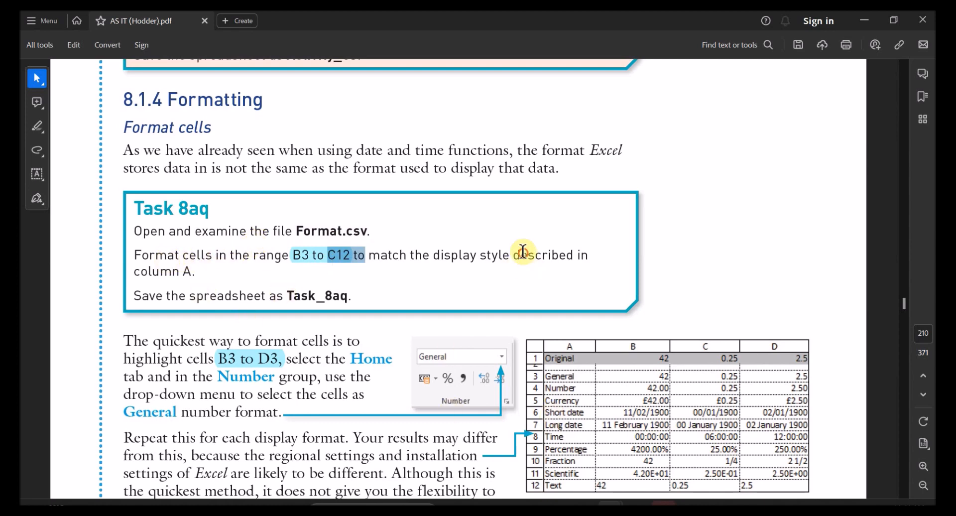
left_click_drag(521, 255, 575, 256)
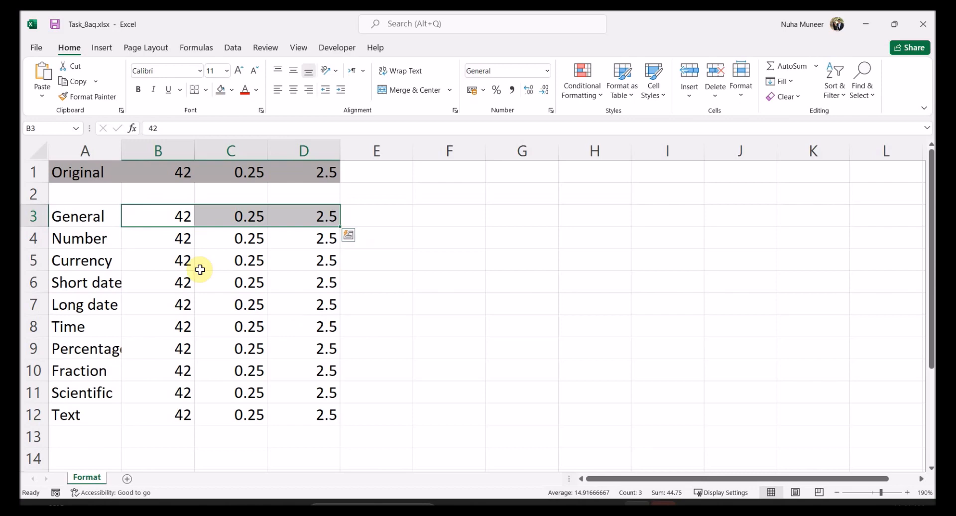
left_click(152, 239)
left_click_drag(98, 171, 304, 175)
left_click_drag(148, 224, 297, 216)
left_click_drag(159, 239, 292, 237)
left_click_drag(170, 258, 304, 255)
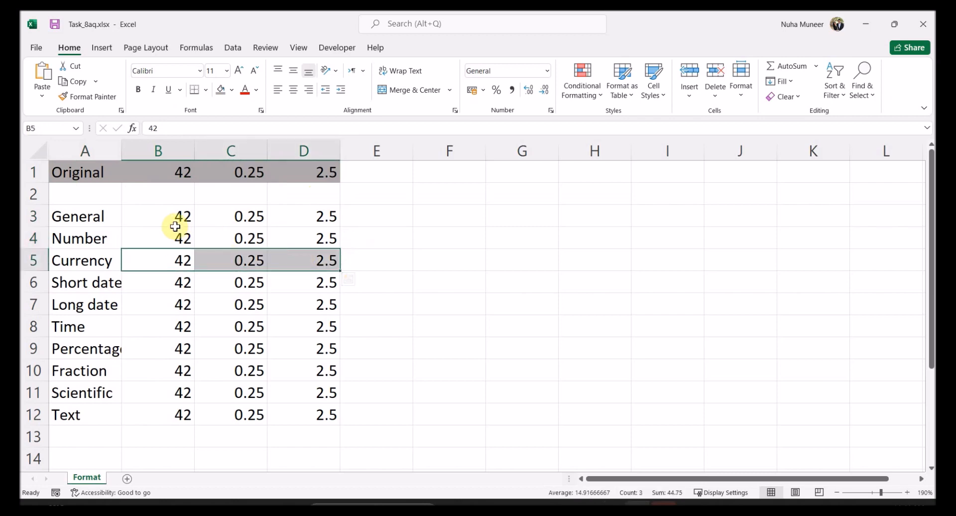
Step: Select cells B3:D3 and examine the number format categories available for them
left_click_drag(174, 223, 331, 215)
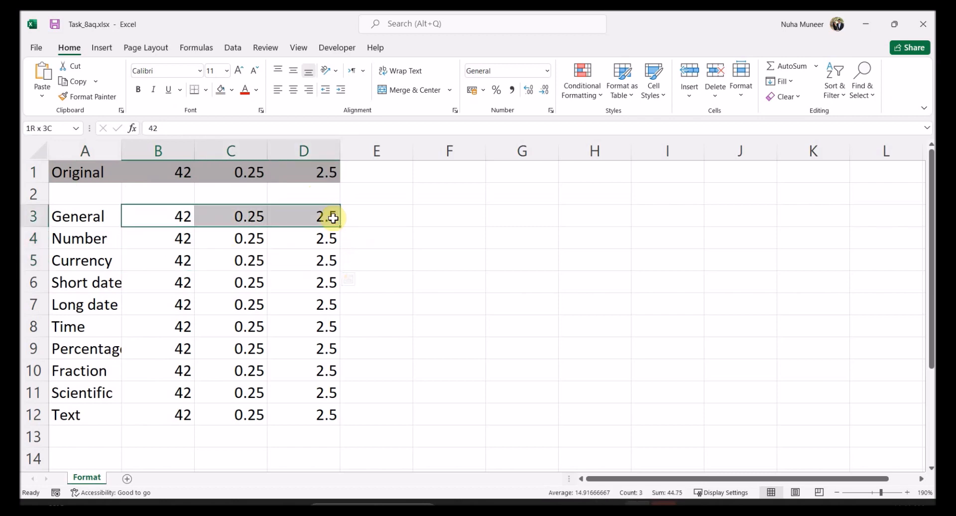
left_click(548, 72)
left_click(524, 91)
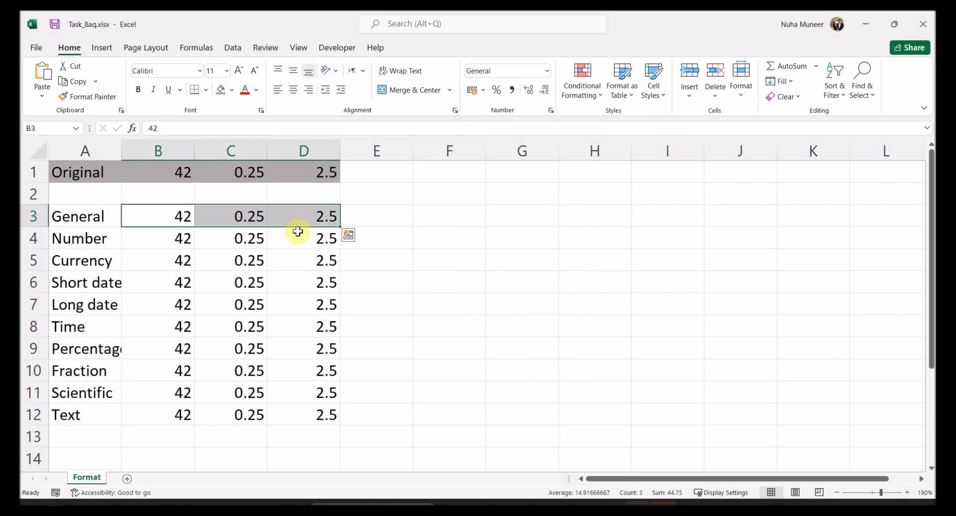
right_click(305, 214)
left_click(548, 70)
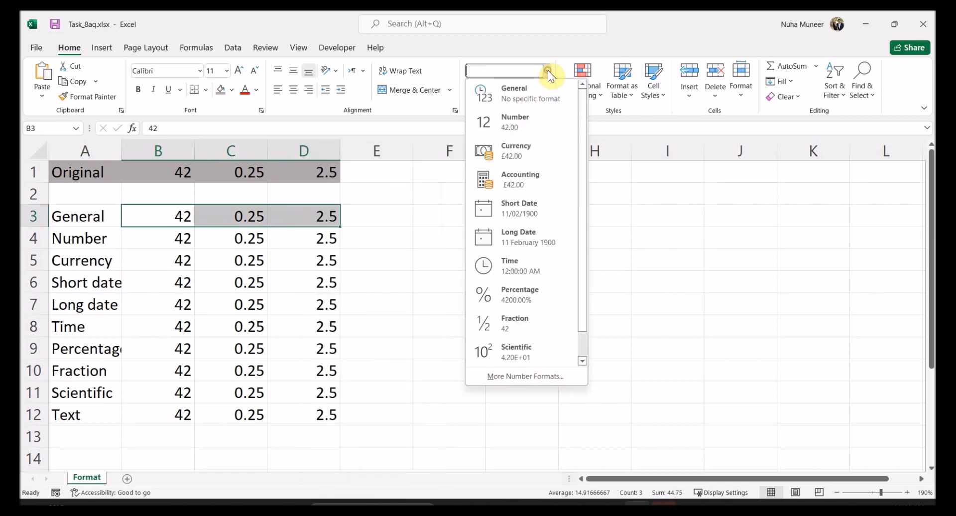
left_click(510, 376)
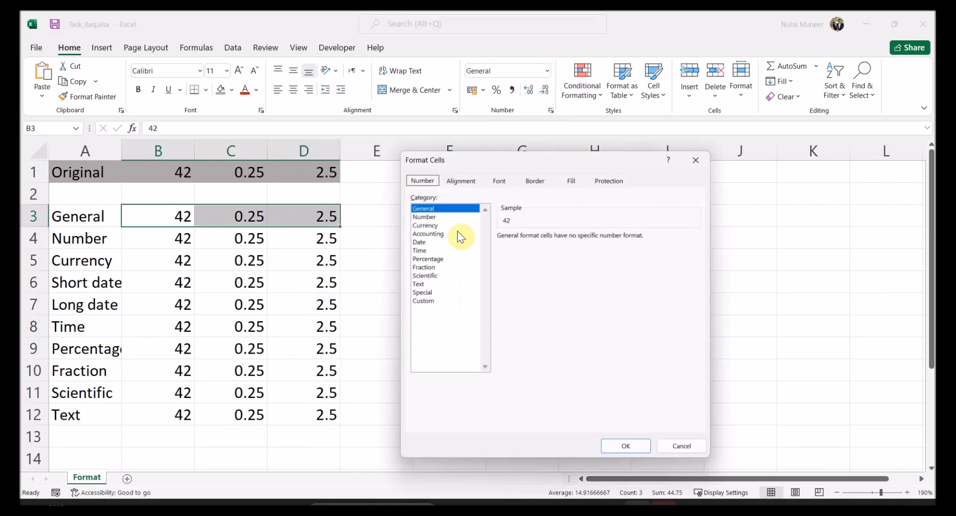
left_click(668, 446)
Step: Format cells B3:D3 with the General number category
right_click(256, 219)
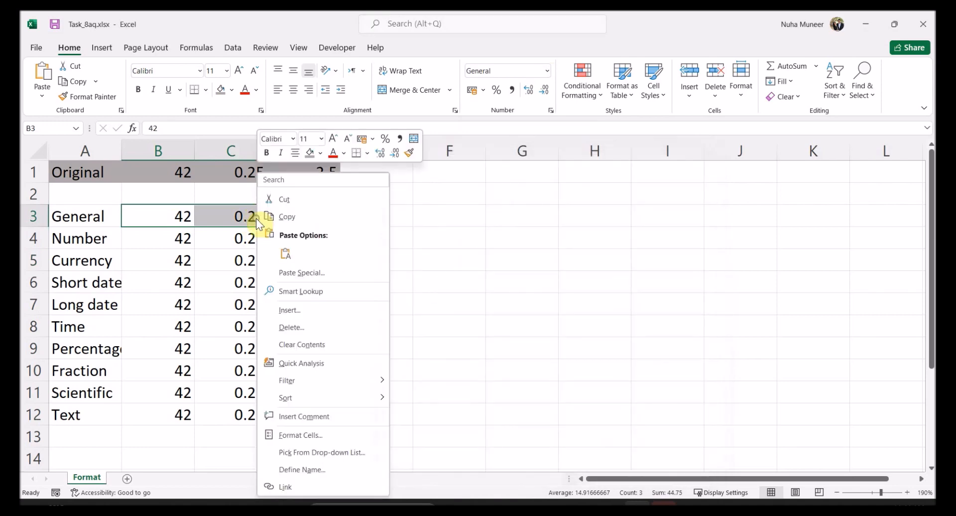
left_click(286, 438)
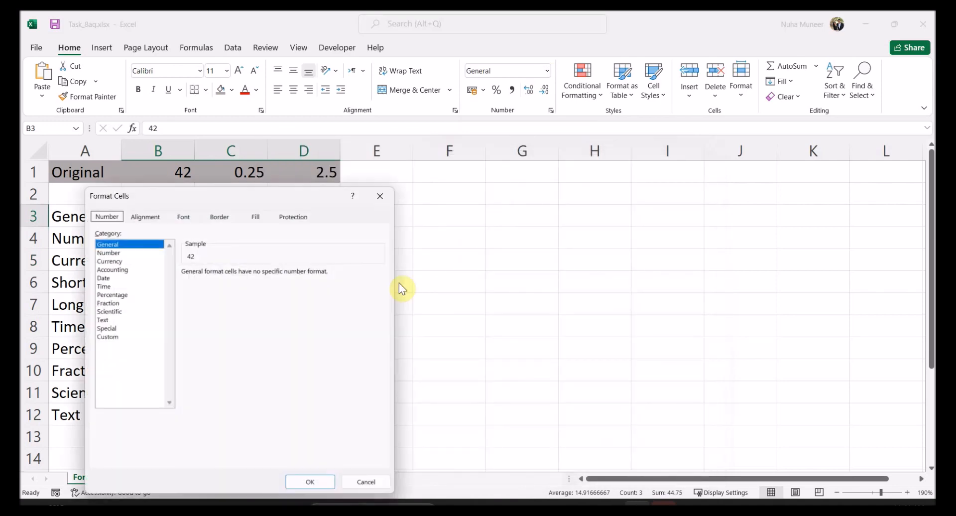
left_click_drag(198, 199, 508, 132)
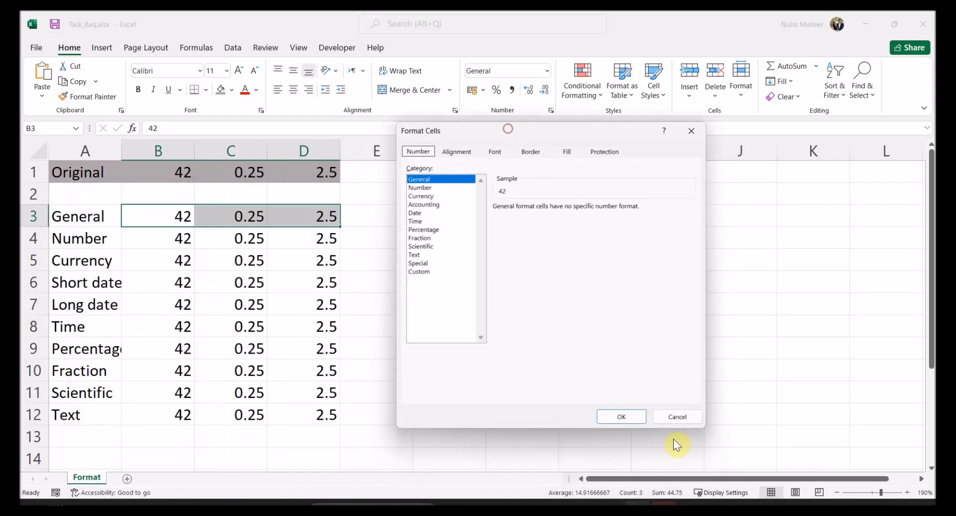
left_click(628, 422)
Step: Format cells B4:D4 as Number with 3 decimal places
left_click_drag(181, 238, 298, 243)
right_click(298, 243)
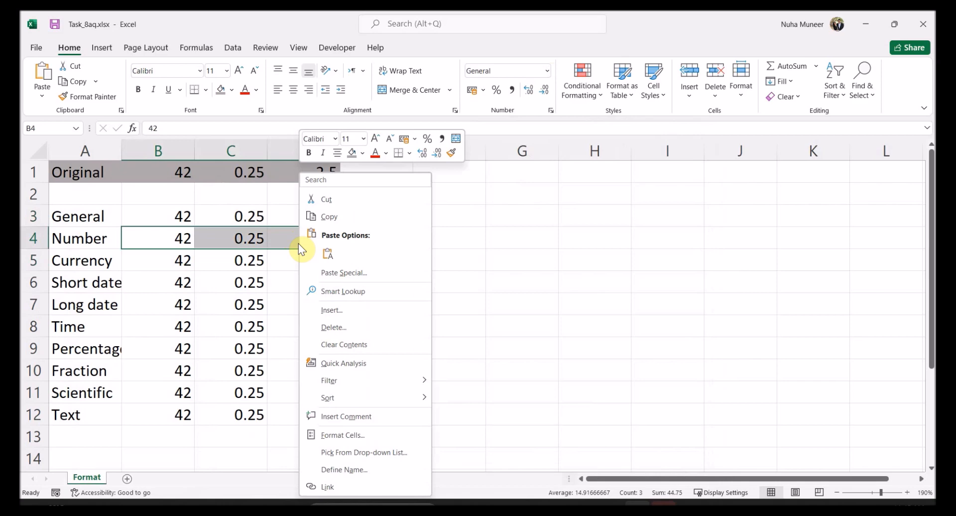
left_click(340, 435)
left_click(156, 252)
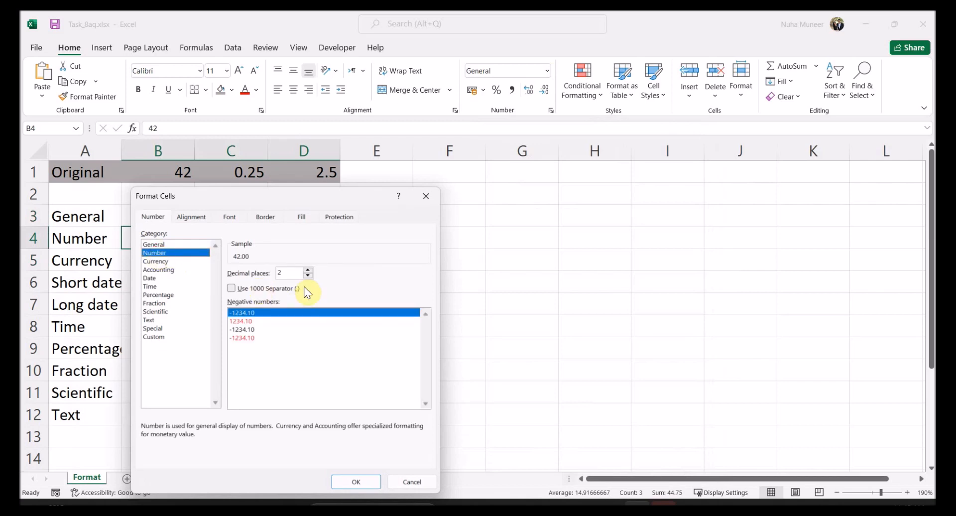
left_click(307, 270)
left_click(308, 270)
left_click(308, 275)
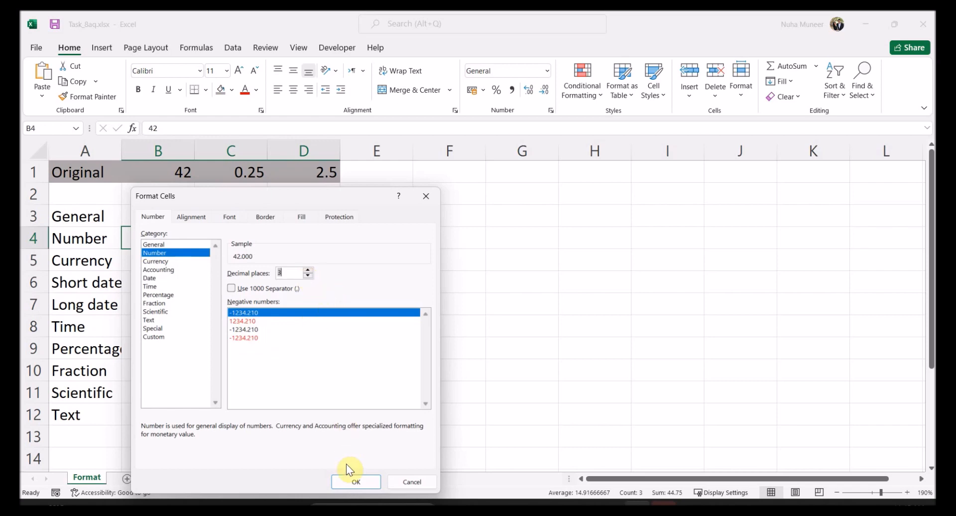
left_click(355, 481)
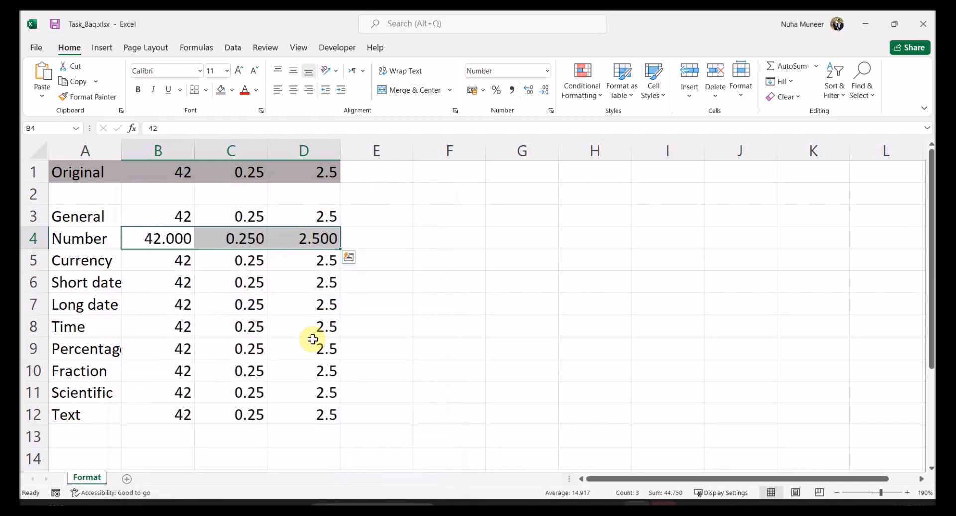
Step: Format cells B5:D5 as Currency with the $ English (United States) symbol and 2 decimal places
left_click_drag(172, 265, 289, 265)
right_click(291, 267)
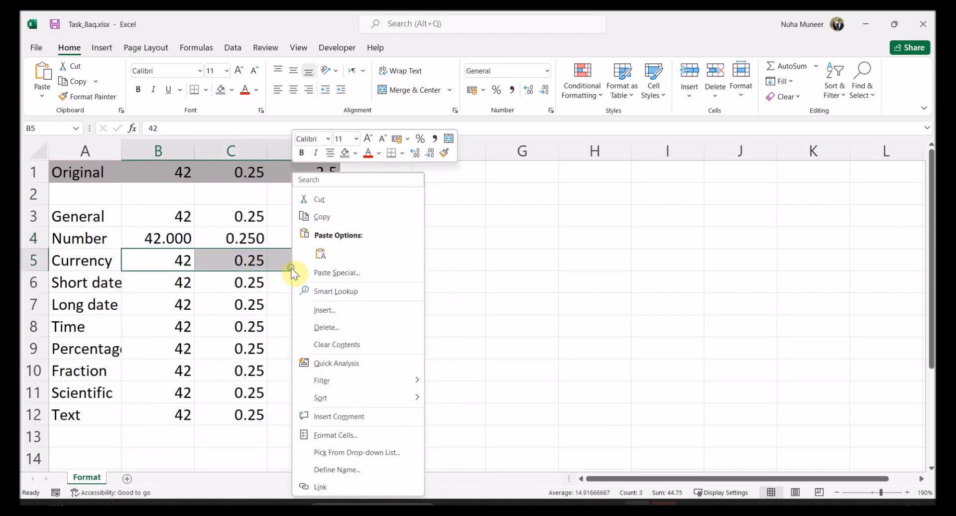
left_click(348, 441)
left_click(163, 261)
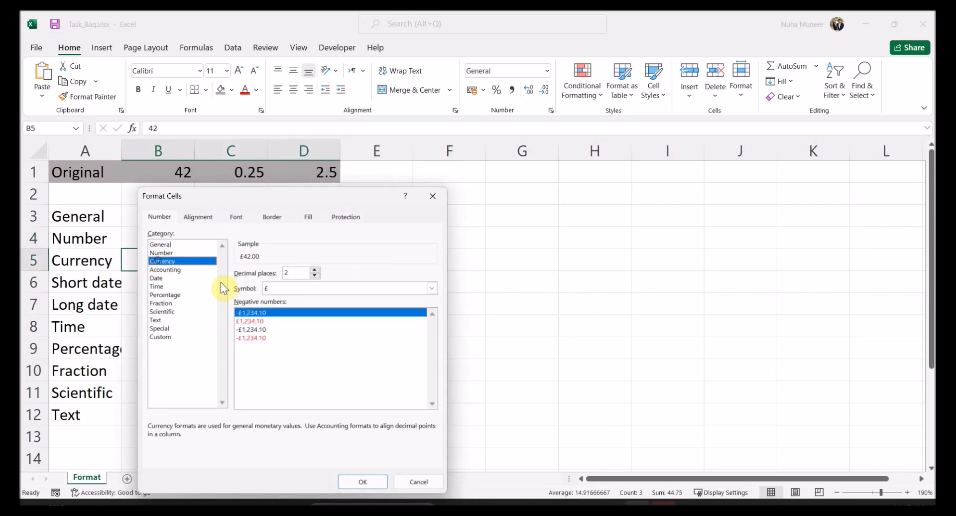
left_click(298, 291)
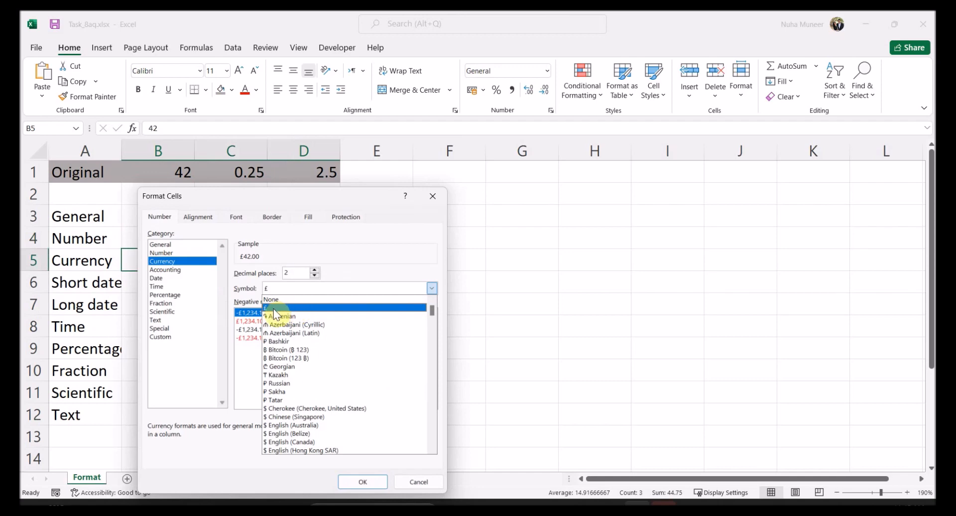
scroll(321, 408, "down", 2)
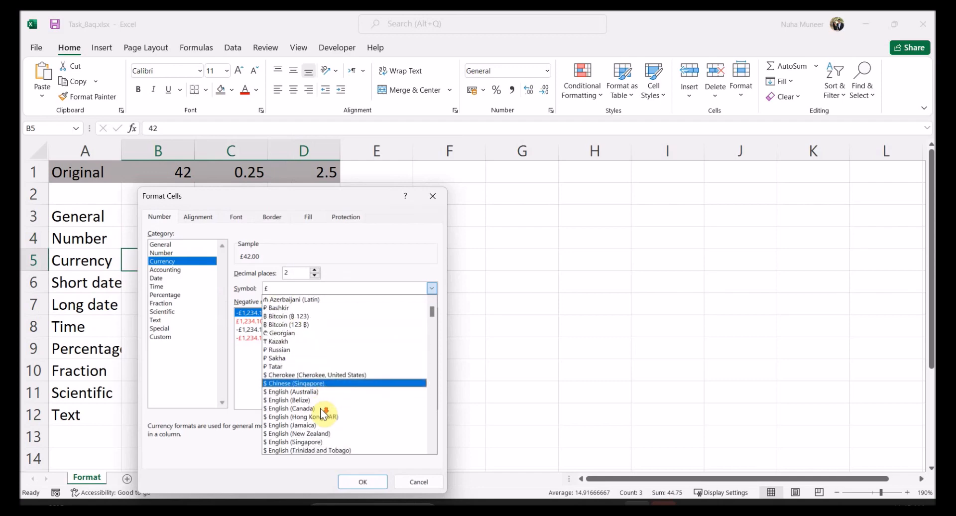
scroll(318, 423, "down", 1)
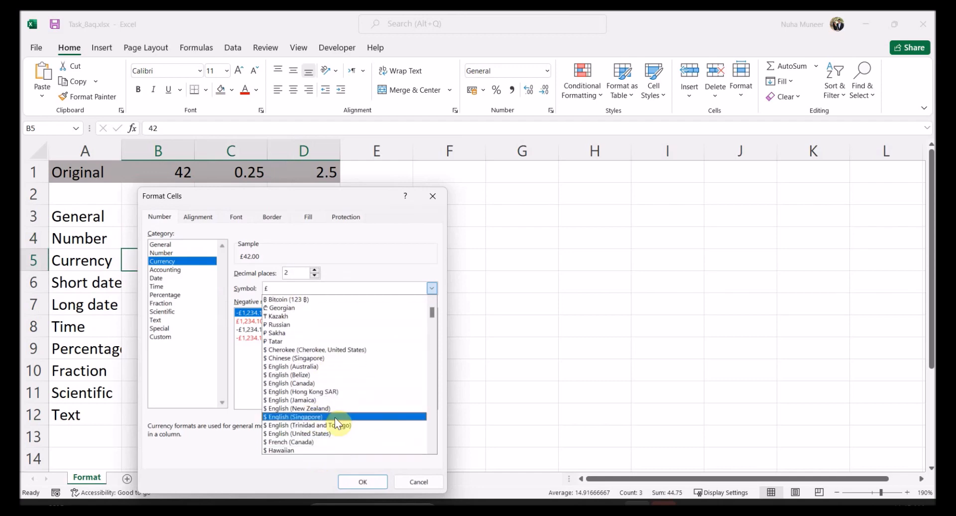
left_click(327, 432)
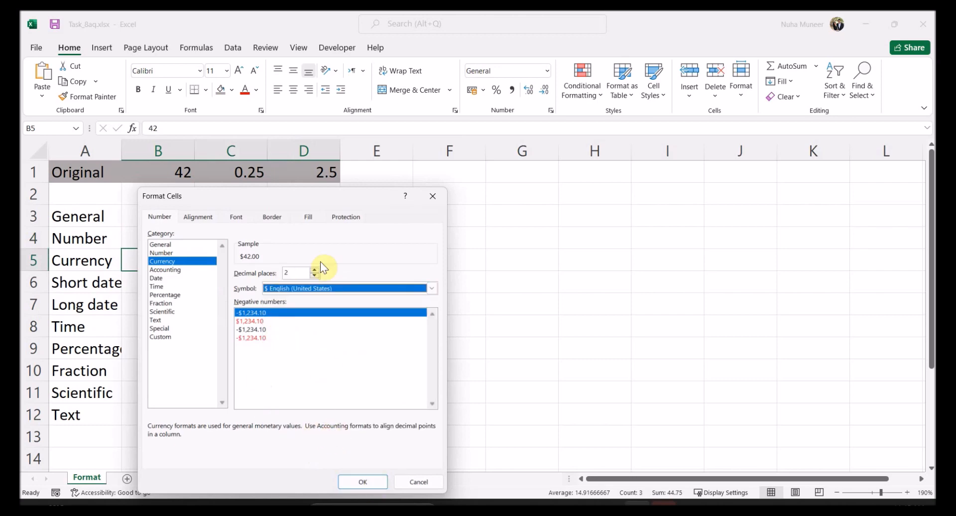
left_click(368, 481)
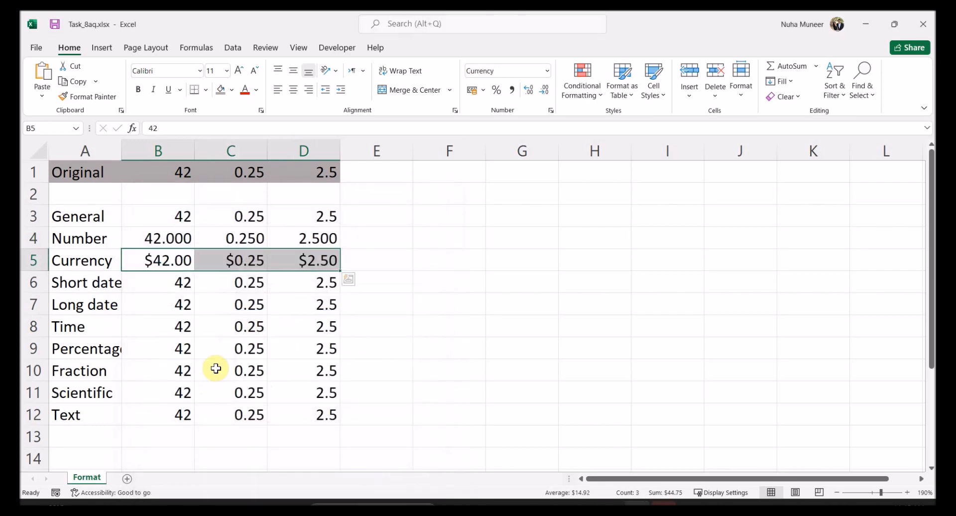
left_click_drag(172, 289, 305, 306)
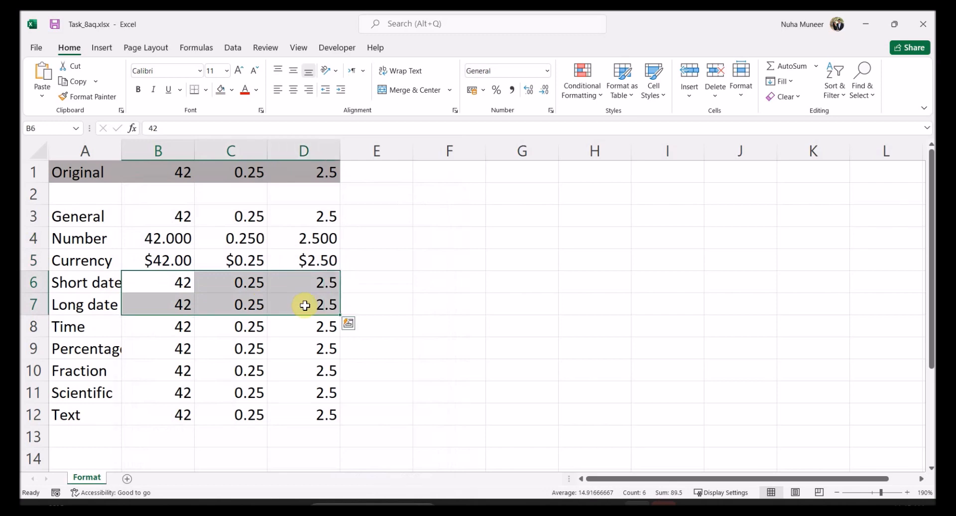
right_click(304, 305)
left_click(377, 437)
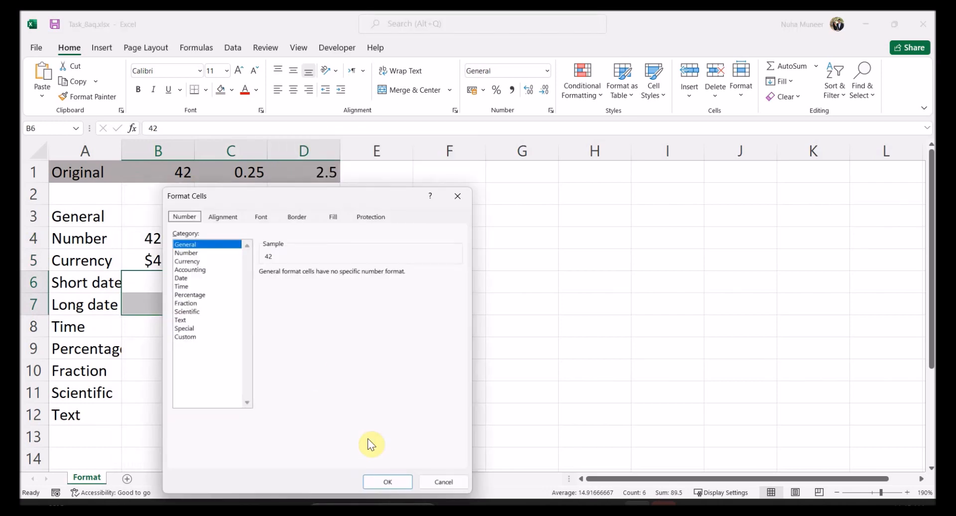
left_click(184, 278)
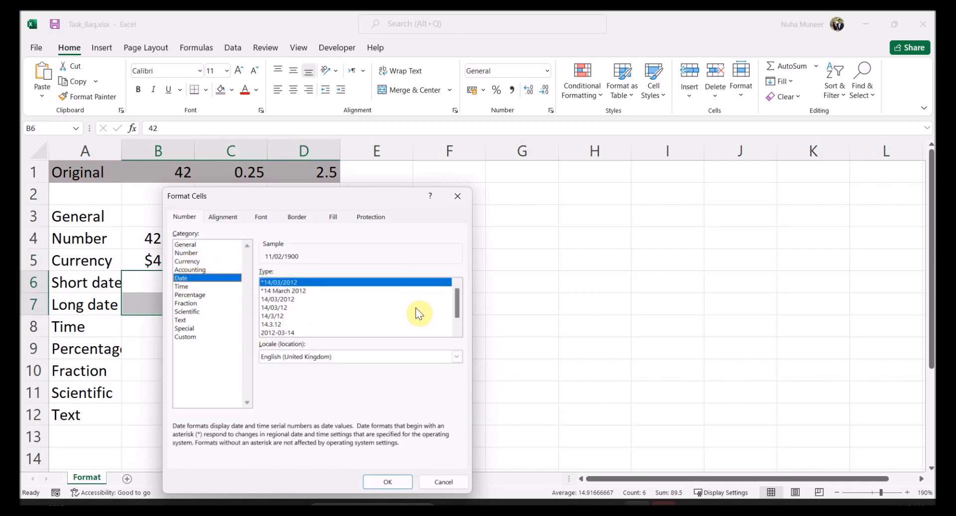
mouse_move(459, 301)
left_mouse_down()
mouse_move(455, 325)
mouse_move(456, 295)
left_mouse_up()
left_click(314, 360)
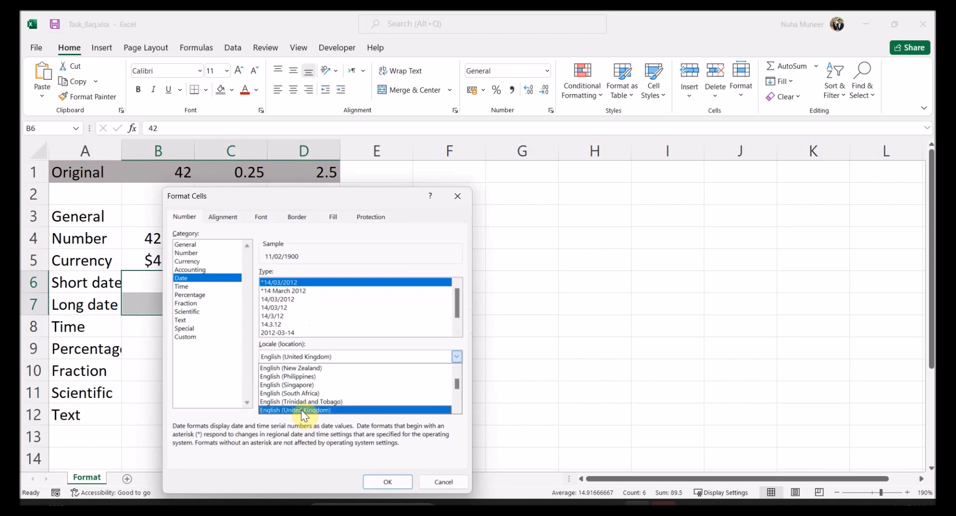
left_click(233, 359)
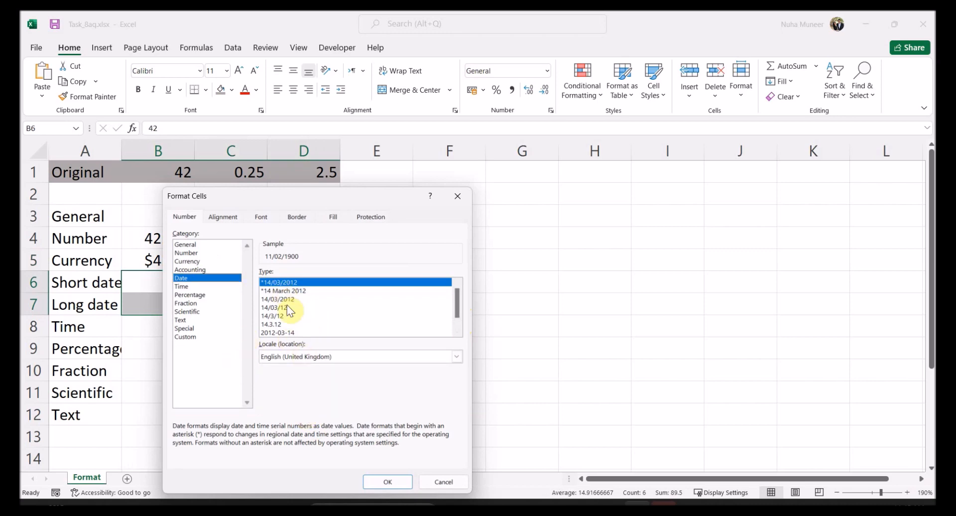
left_click(442, 482)
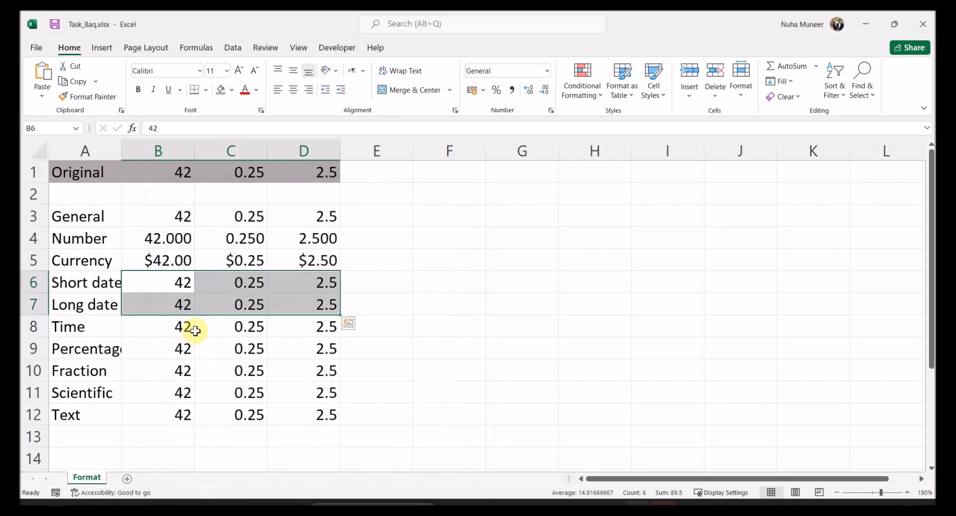
Step: Format cells B6:D6 as a short Date using the 14/03/12 type
left_click(169, 293)
left_click_drag(323, 282, 178, 282)
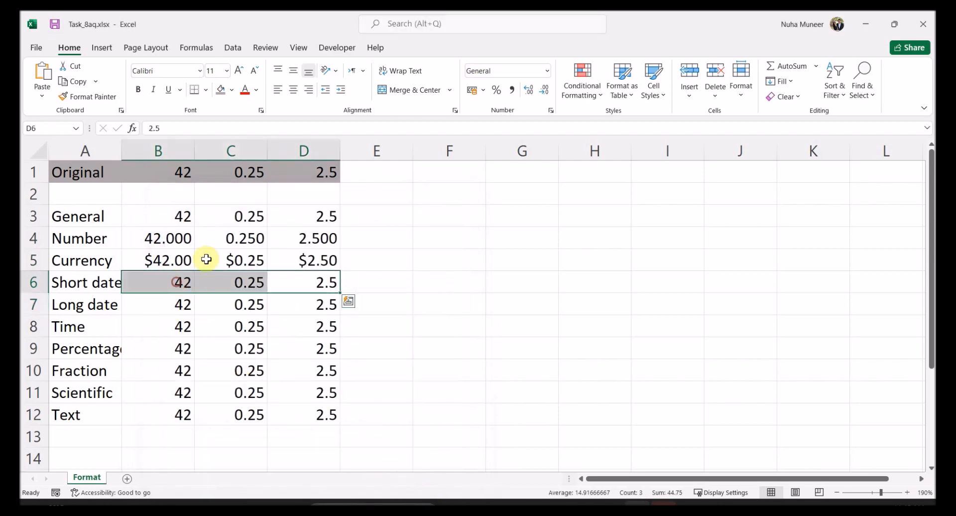
left_click(548, 71)
left_click(511, 377)
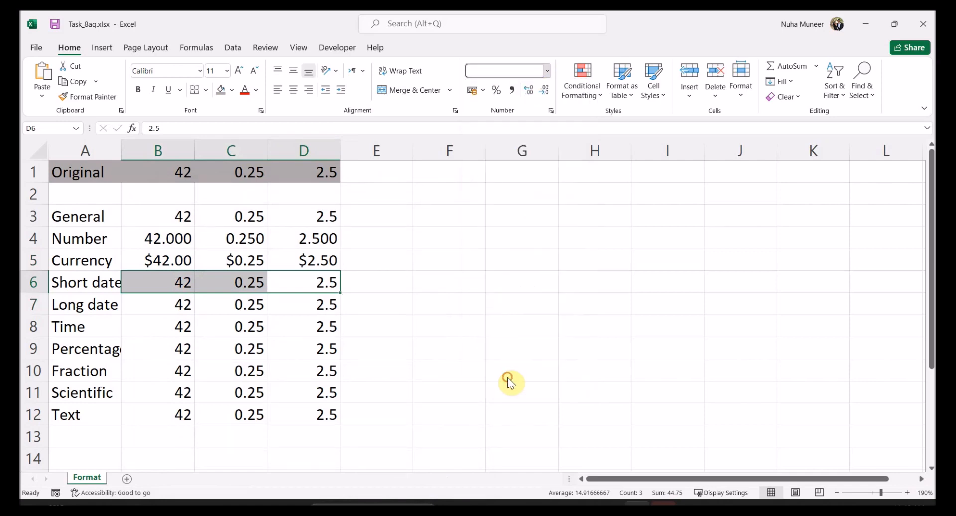
left_click(424, 243)
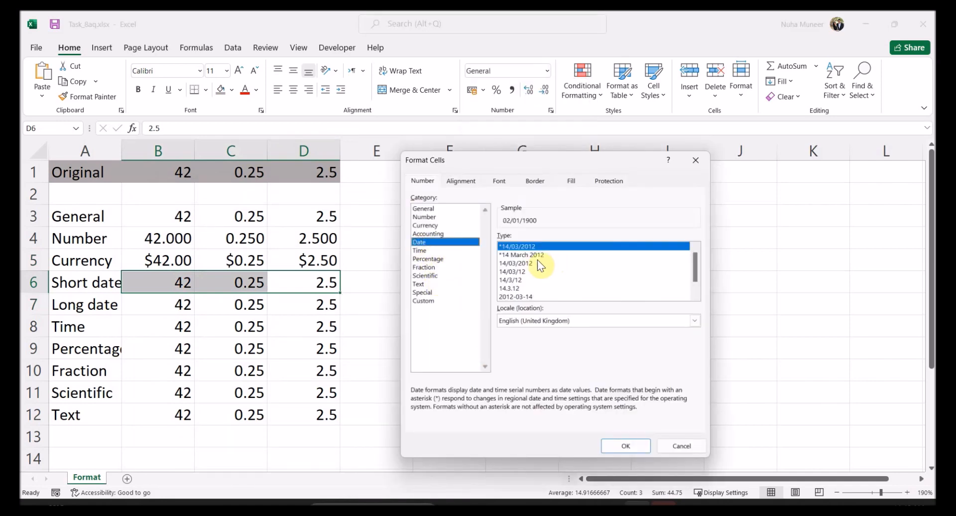
left_click(518, 272)
left_click(616, 445)
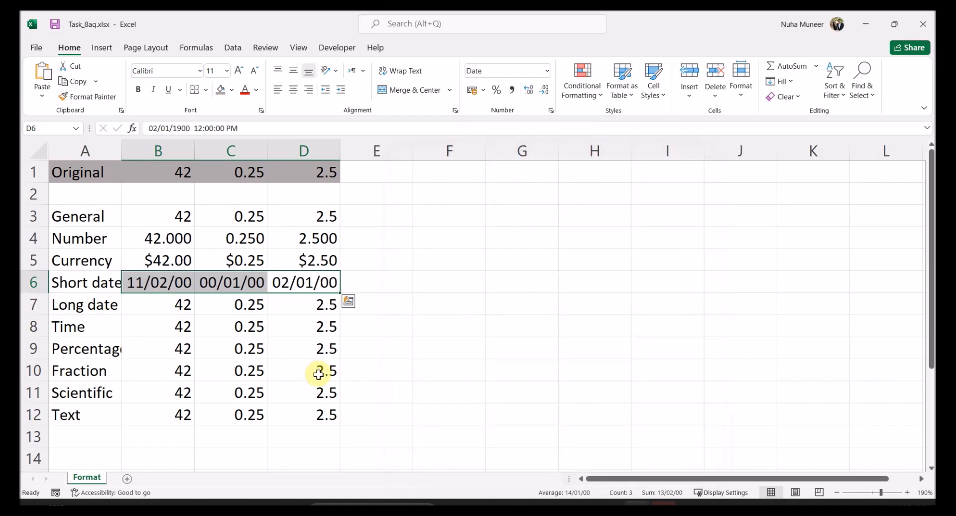
Step: Widen columns B, C and D, making column D the widest of the three
left_click(189, 150)
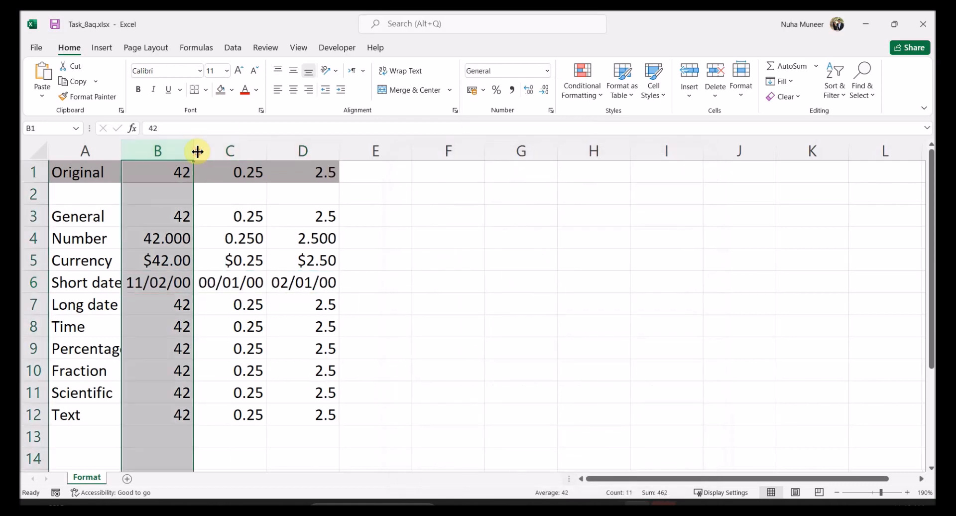
left_click_drag(197, 151, 217, 151)
left_click_drag(291, 151, 320, 151)
left_click_drag(392, 150, 455, 157)
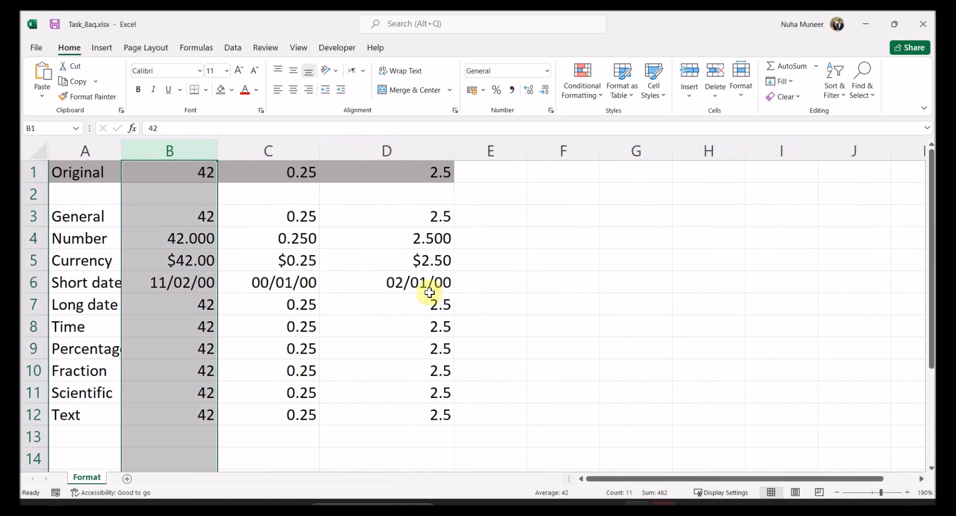
left_click_drag(357, 174, 224, 172)
Step: Try to format cells B7:D7 as Date with the English (United States) locale and the 03/14/12 type
left_click_drag(205, 305, 428, 306)
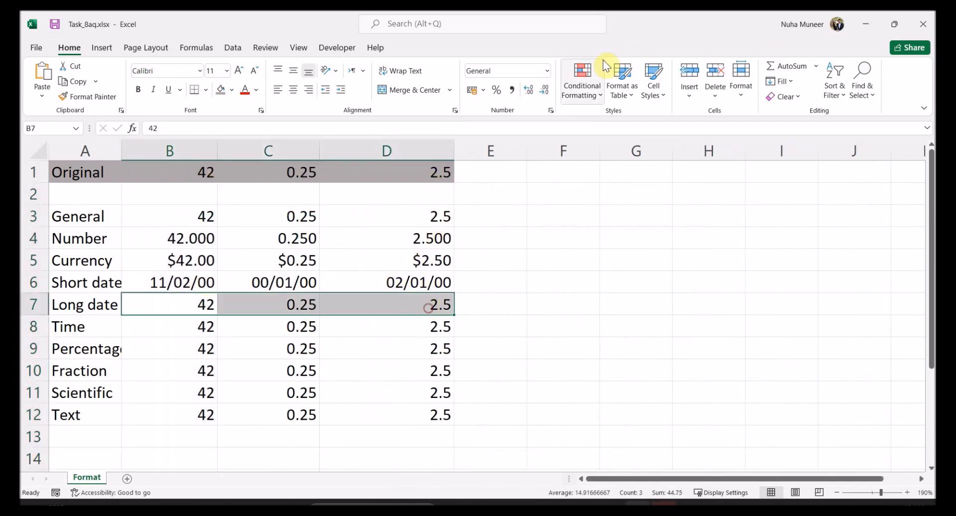
left_click(547, 71)
left_click(525, 375)
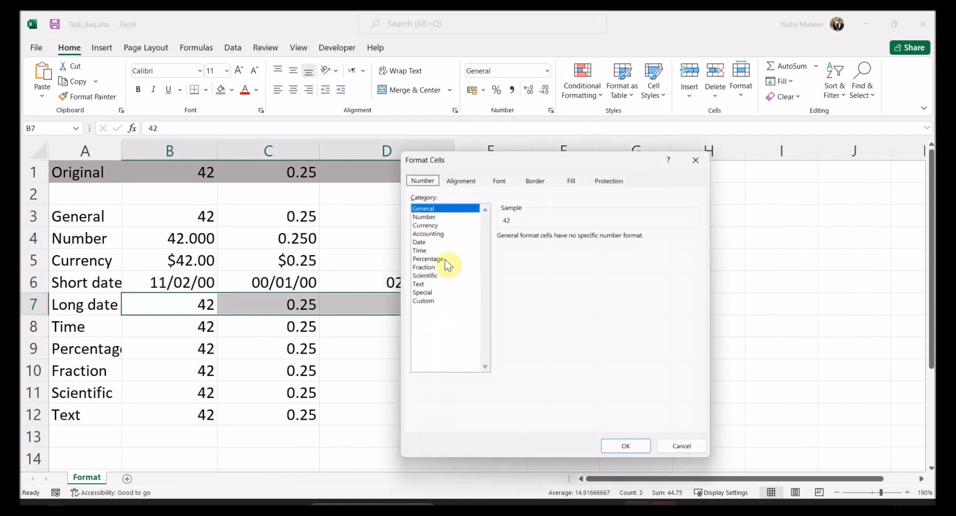
left_click(419, 243)
left_click(559, 321)
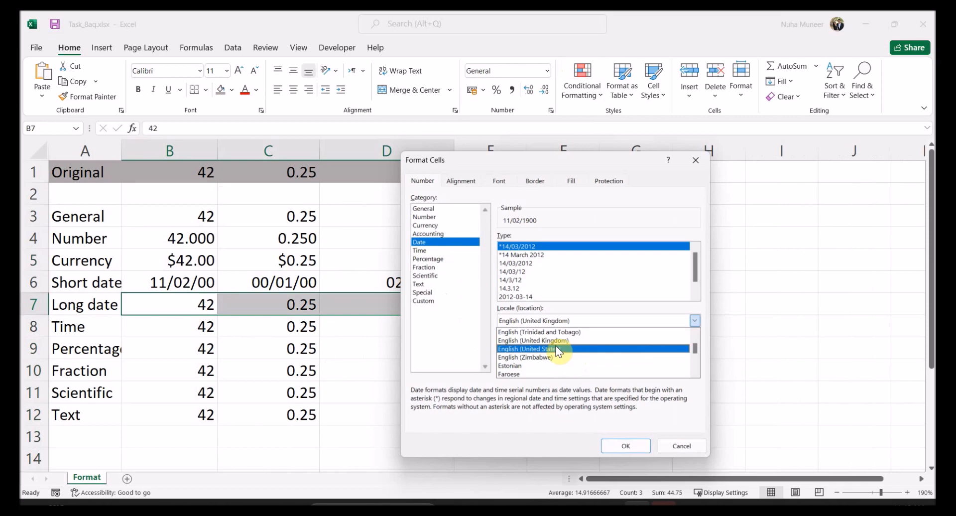
left_click(556, 346)
left_click(518, 271)
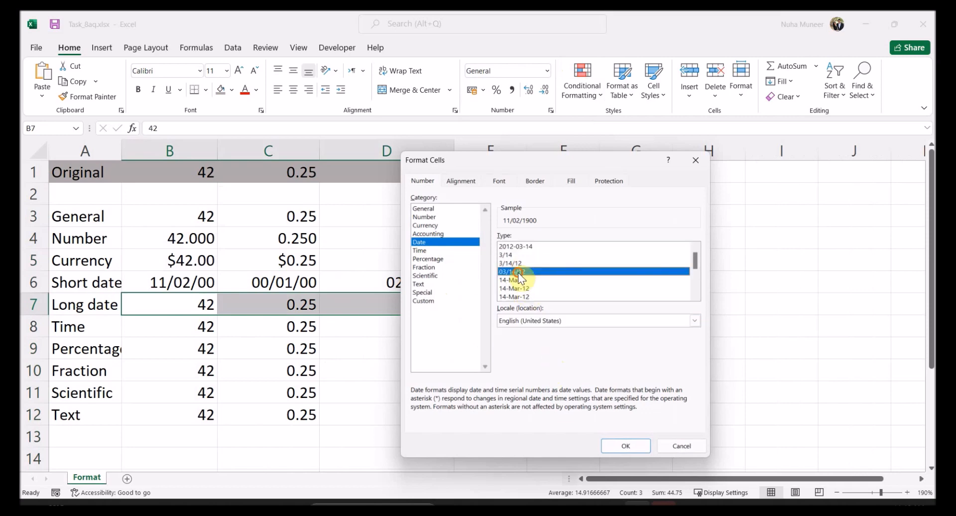
left_click(625, 446)
left_click(388, 421)
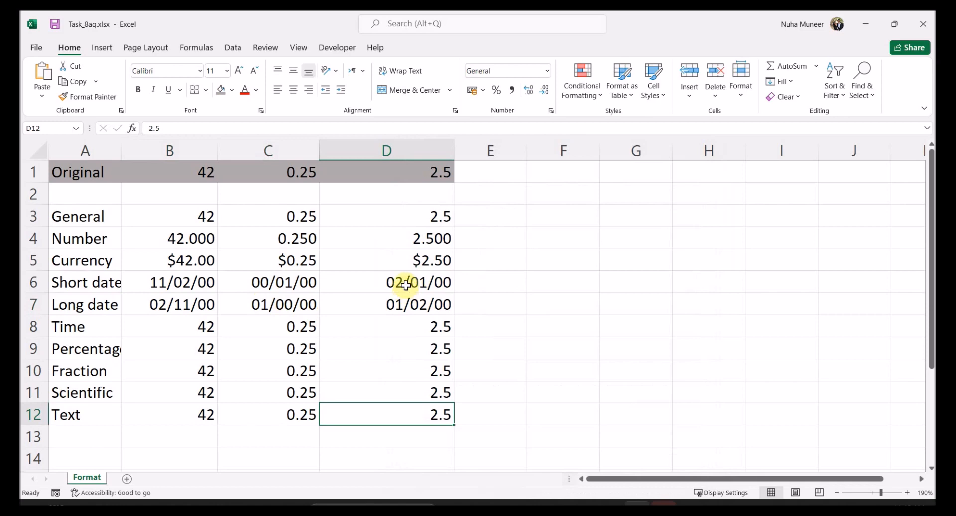
Step: Undo the row 7 date format and the last column D resize, and widen columns D and C
key("ctrl+z")
key("ctrl+z")
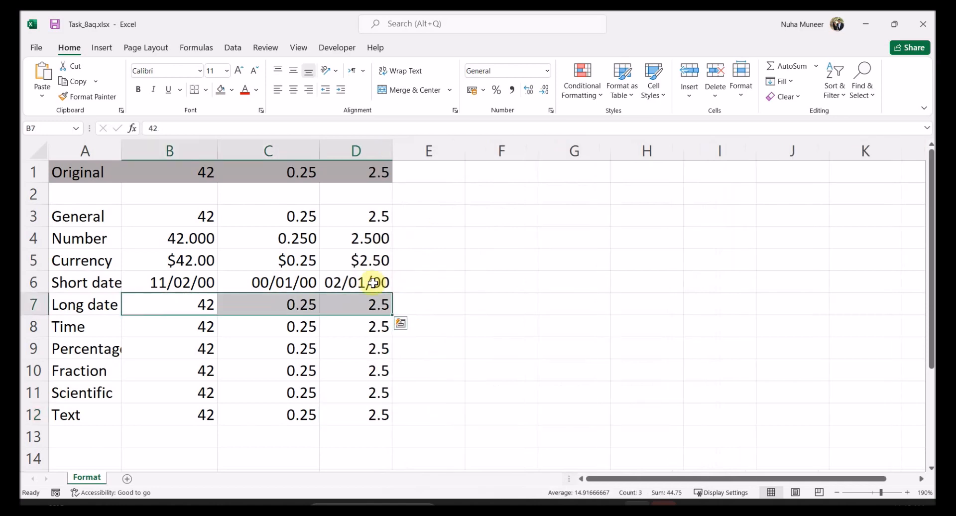
left_click_drag(392, 153, 437, 155)
left_click_drag(320, 150, 339, 152)
Step: Open the short date cells B6, C6 and D6 for editing to inspect their full underlying date and time values
left_click(295, 283)
double_click(295, 283)
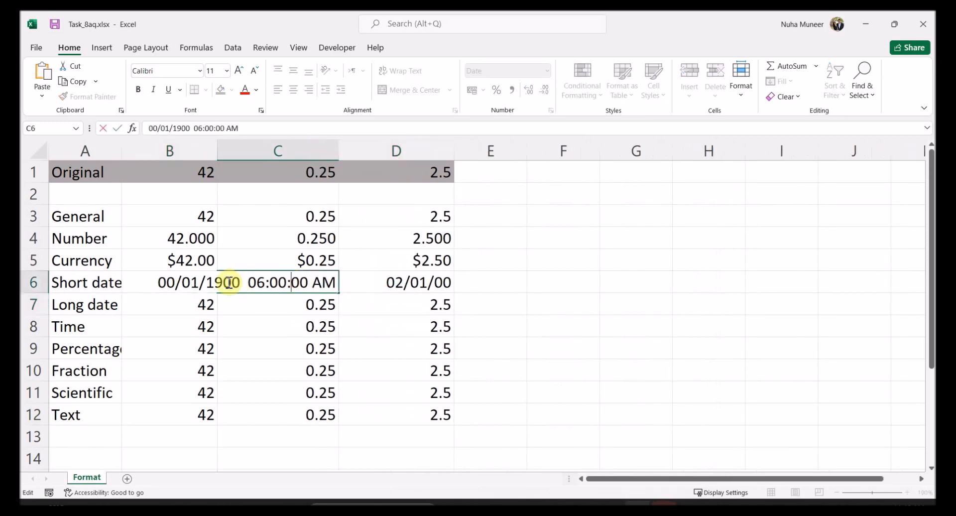
key("Escape")
double_click(169, 282)
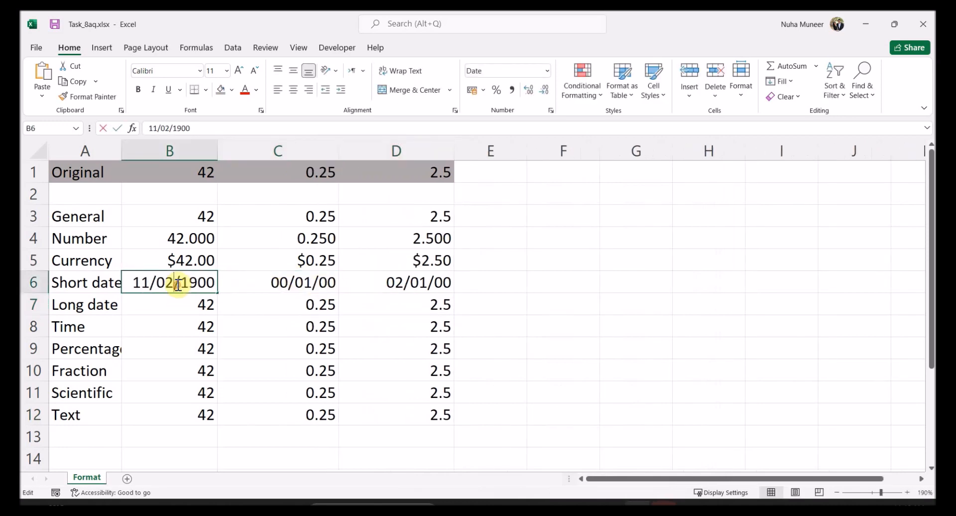
key("Escape")
double_click(208, 280)
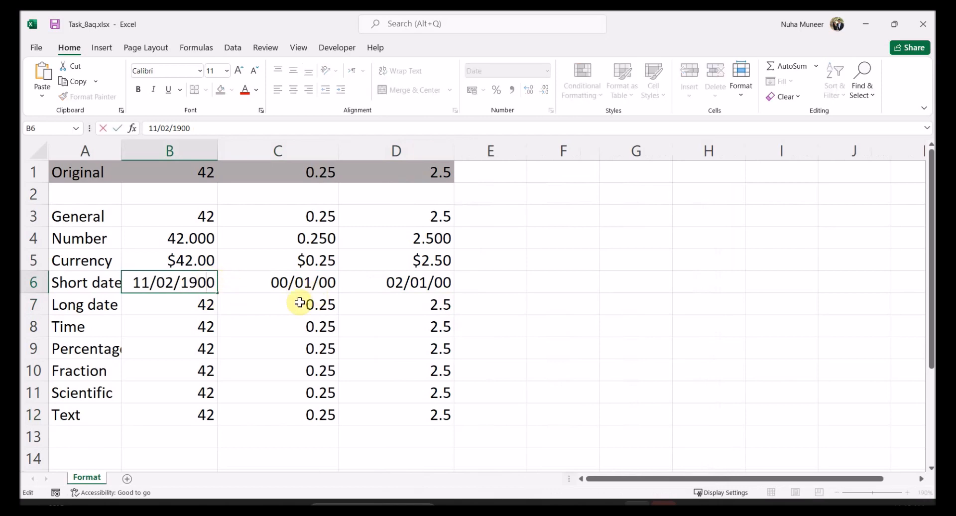
double_click(299, 287)
double_click(401, 283)
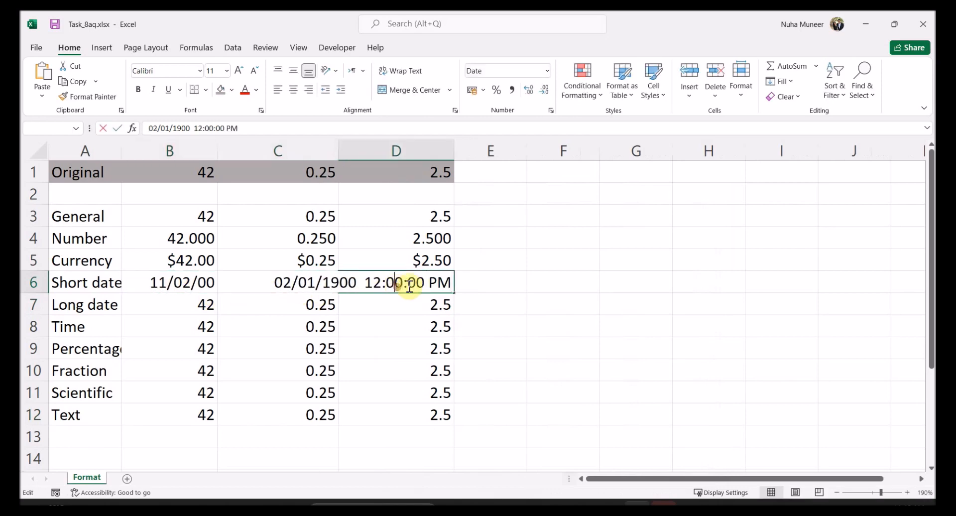
left_click_drag(452, 284, 248, 280)
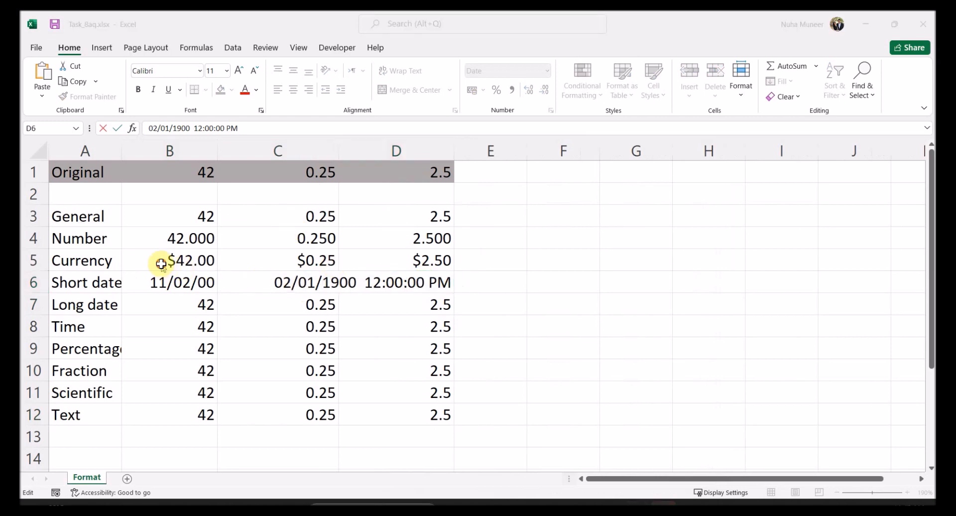
left_click(170, 283)
type("=")
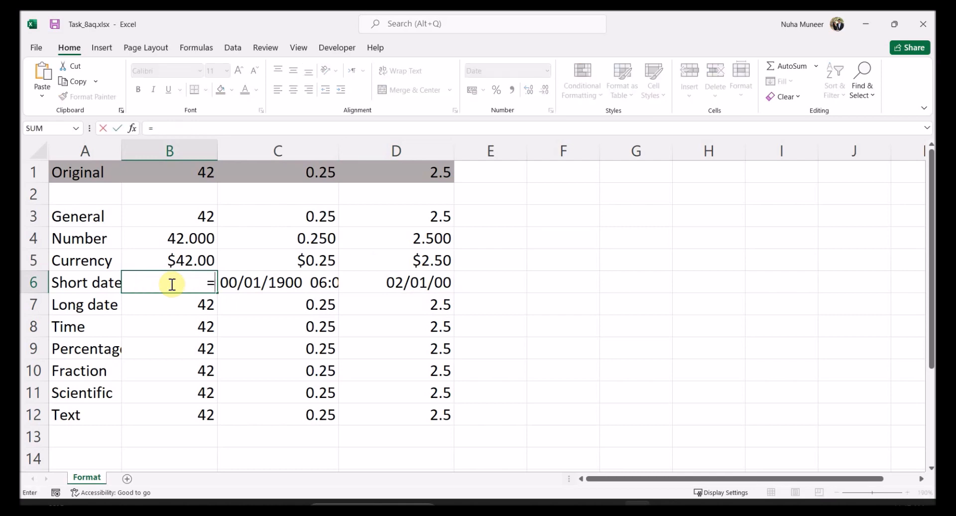
type("text(")
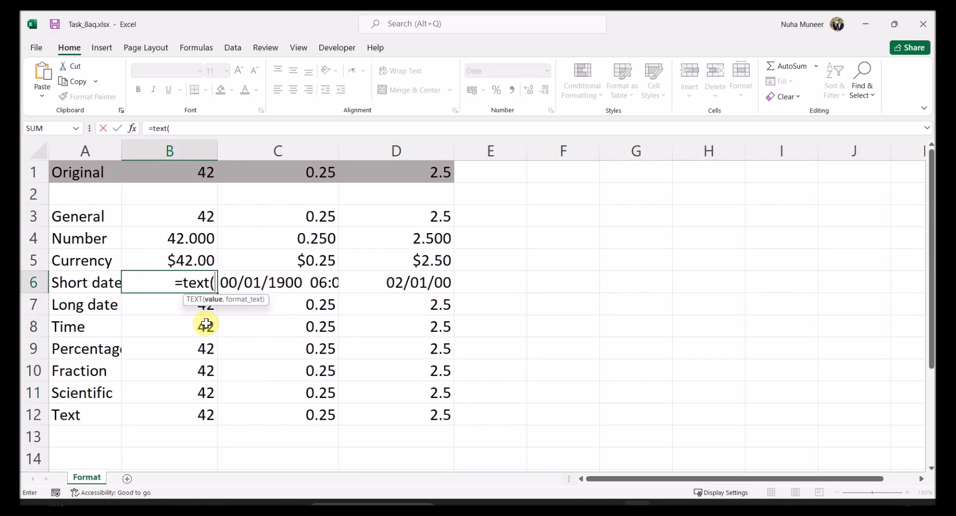
key("Escape")
left_click(512, 282)
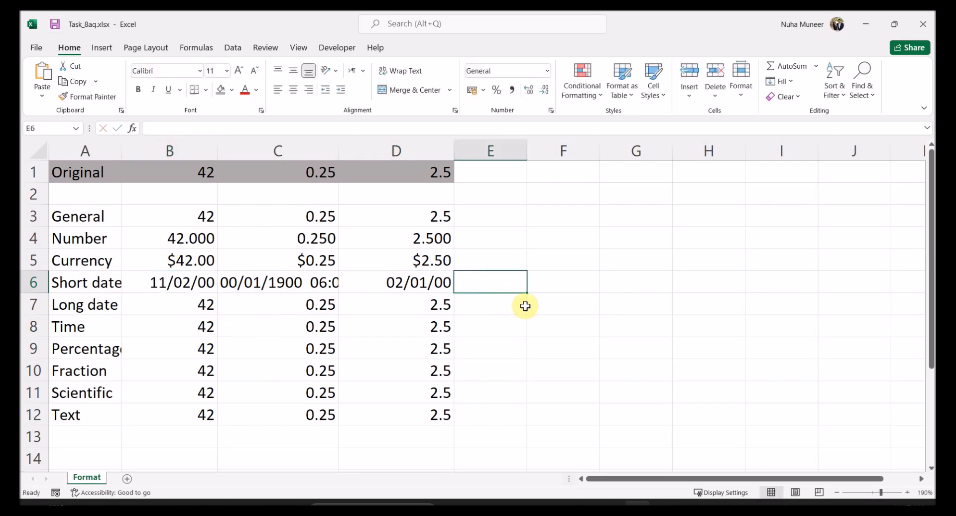
type("=text(")
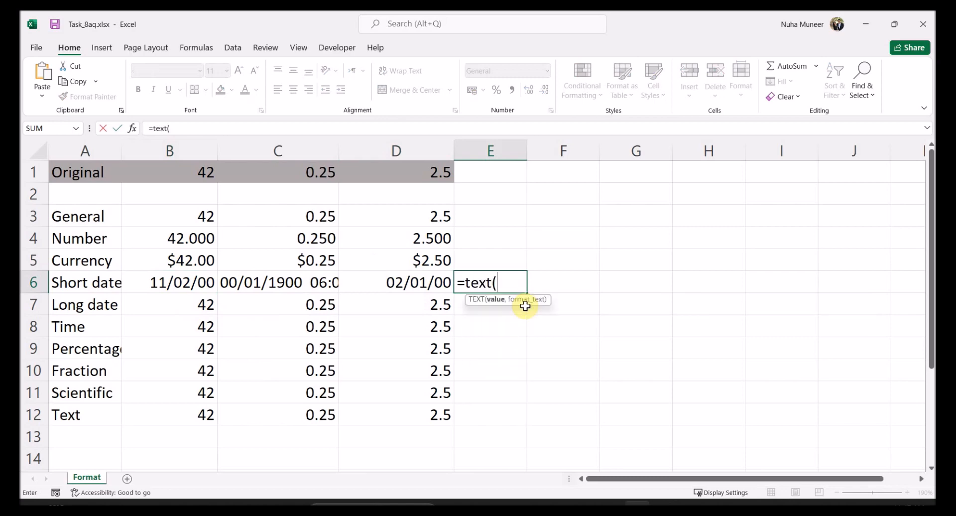
left_click(177, 279)
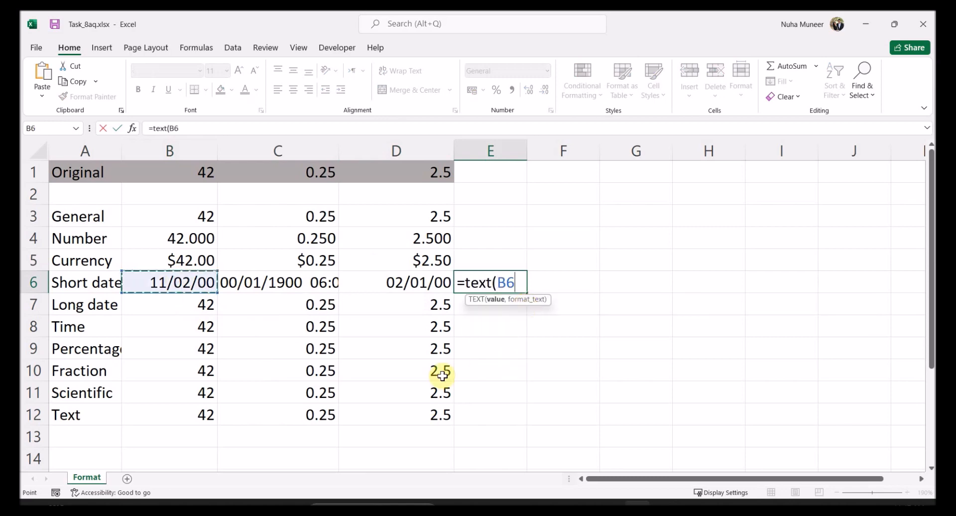
type(",")
key("Escape")
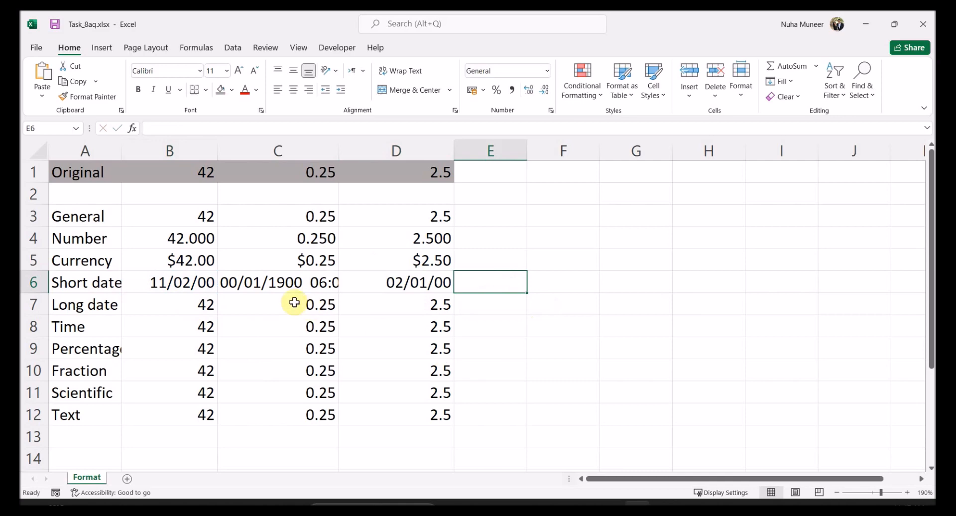
Step: Enter the formula =TEXT(B6,"dd MM YYYY") in cell B7 and widen column B
left_click(175, 300)
type("=text(")
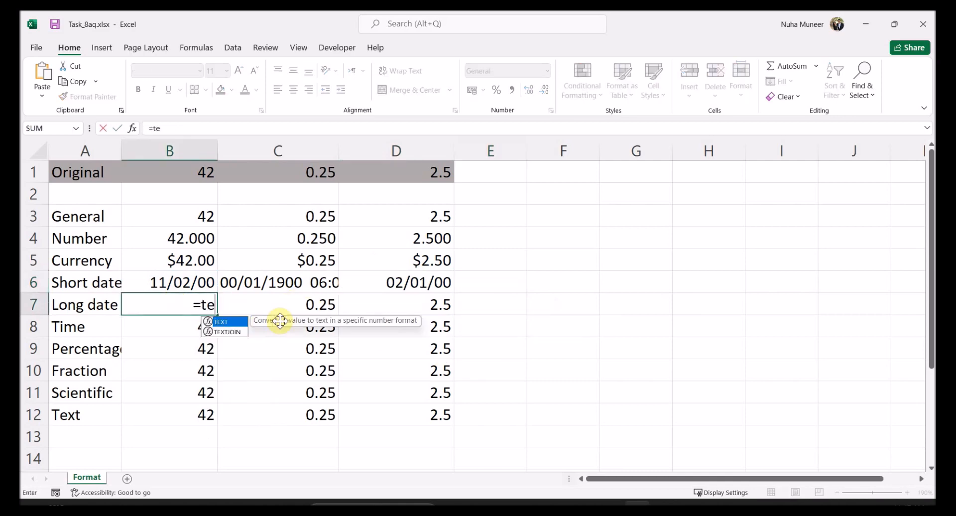
left_click(191, 280)
type(",")
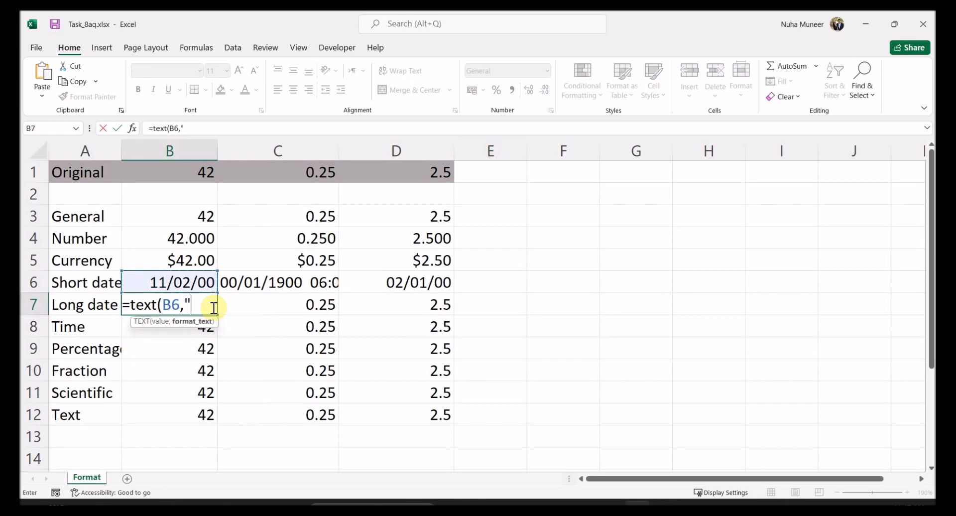
type("\"dd")
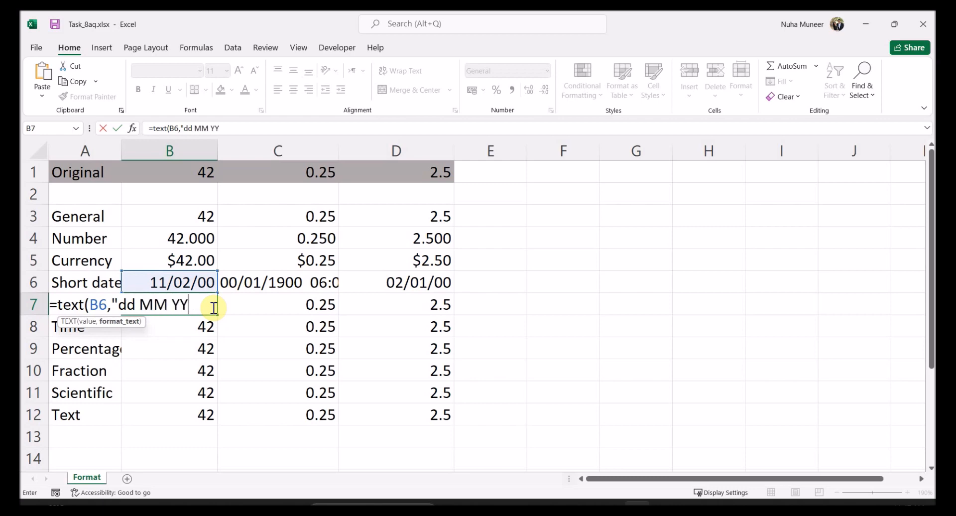
type("MM YYYY\")")
key("Return")
left_click(207, 306)
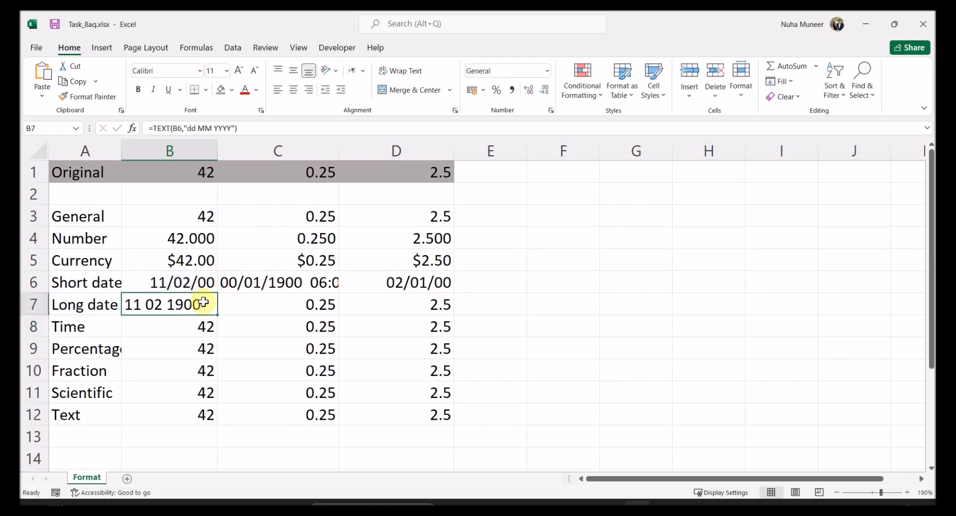
double_click(217, 147)
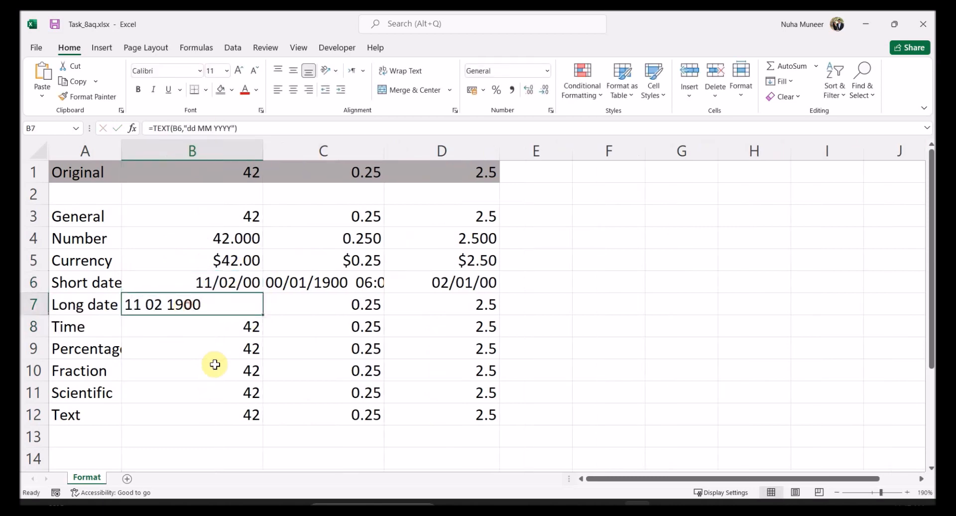
Step: Extend the format text in cell B7's formula to "dd MM YYYY, hh:mm:ss" and widen column B further
double_click(218, 305)
left_click(288, 304)
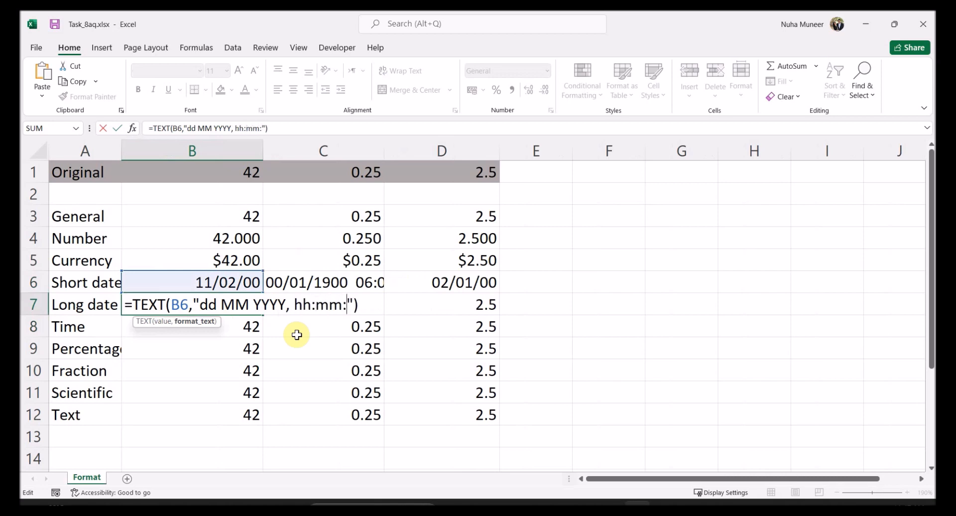
double_click(327, 304)
left_click_drag(249, 304, 222, 305)
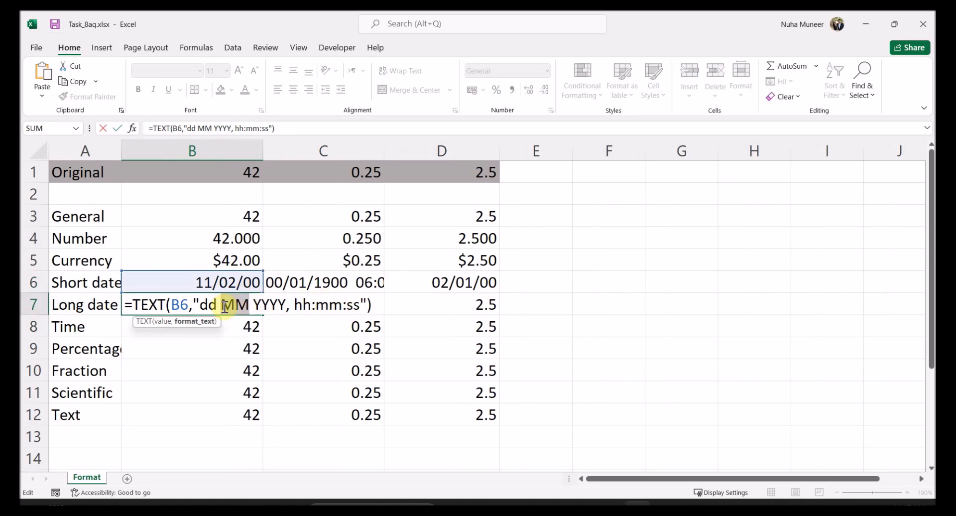
key("Return")
left_click(222, 304)
left_click_drag(263, 151, 291, 152)
left_click(257, 291)
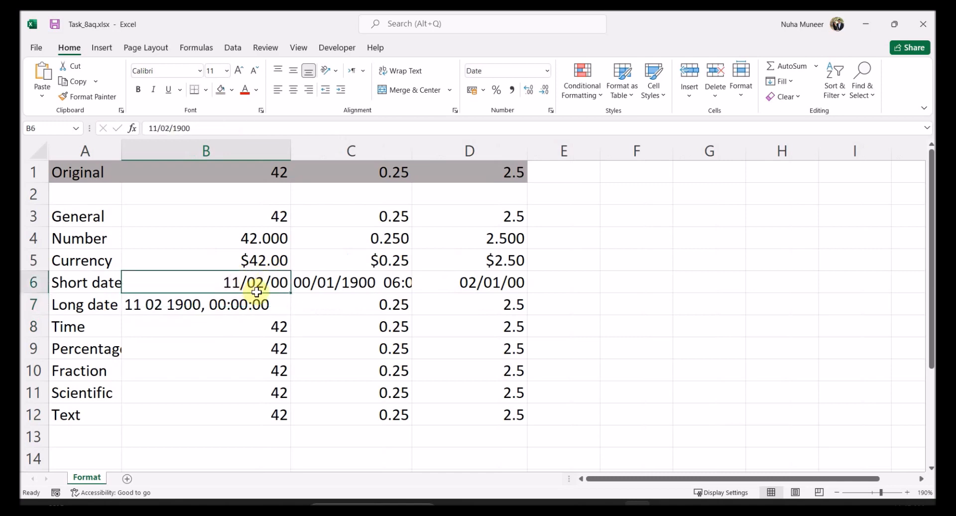
left_click(236, 305)
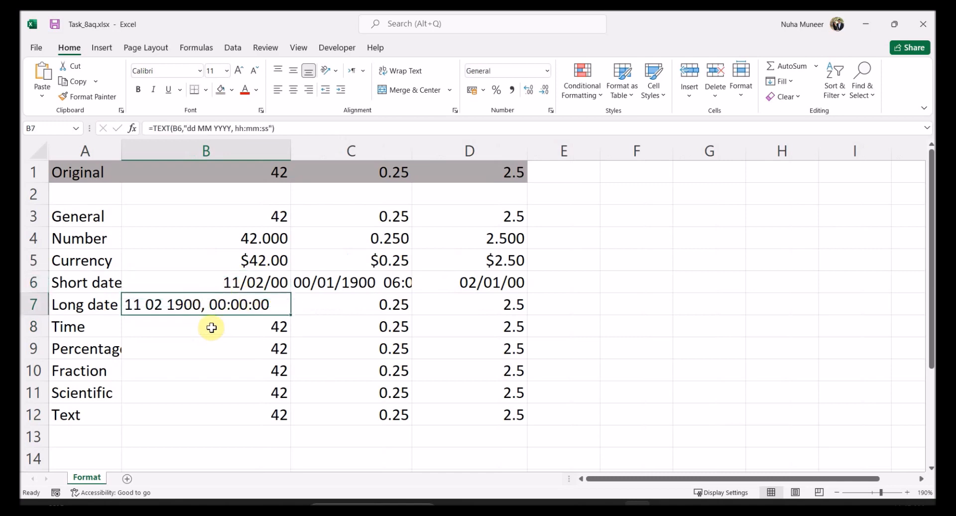
left_click_drag(96, 311, 429, 314)
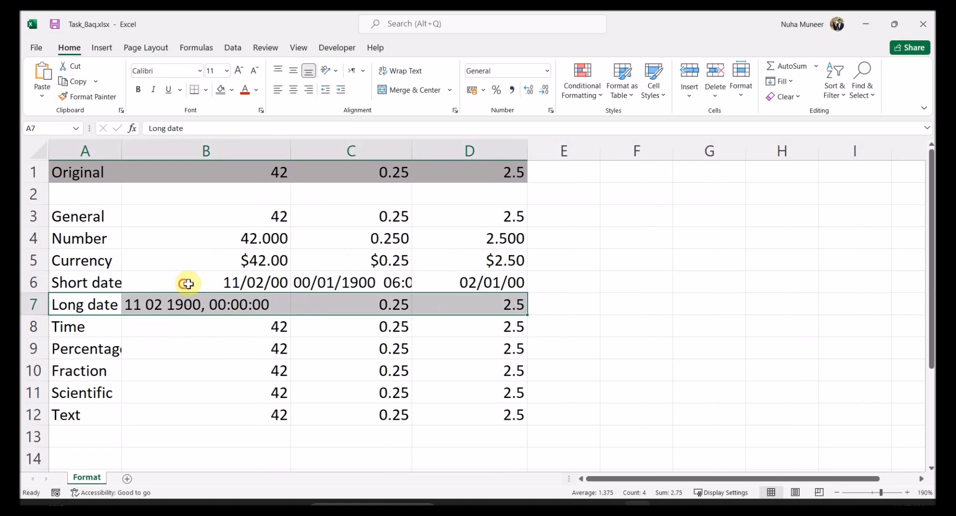
left_click_drag(190, 282, 478, 287)
left_click(273, 354)
Step: Format cells B8:D8 as Time using the 13:30 type with the English (United States) locale
left_click_drag(233, 326, 486, 326)
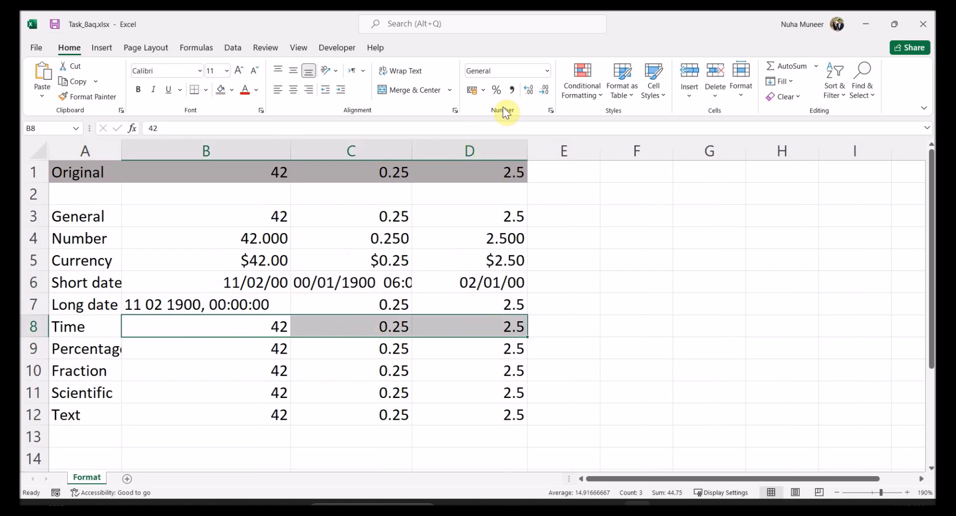
right_click(225, 330)
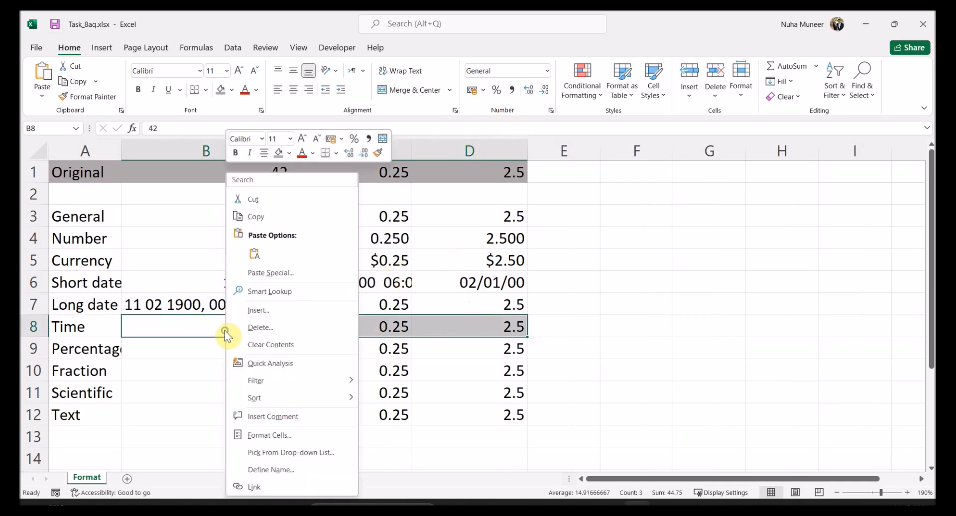
left_click(268, 435)
left_click(92, 286)
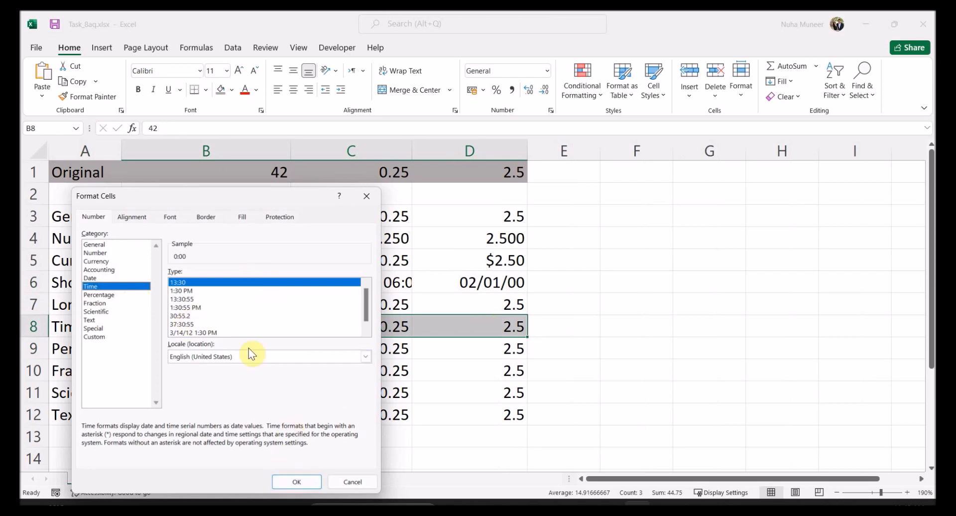
left_click(287, 483)
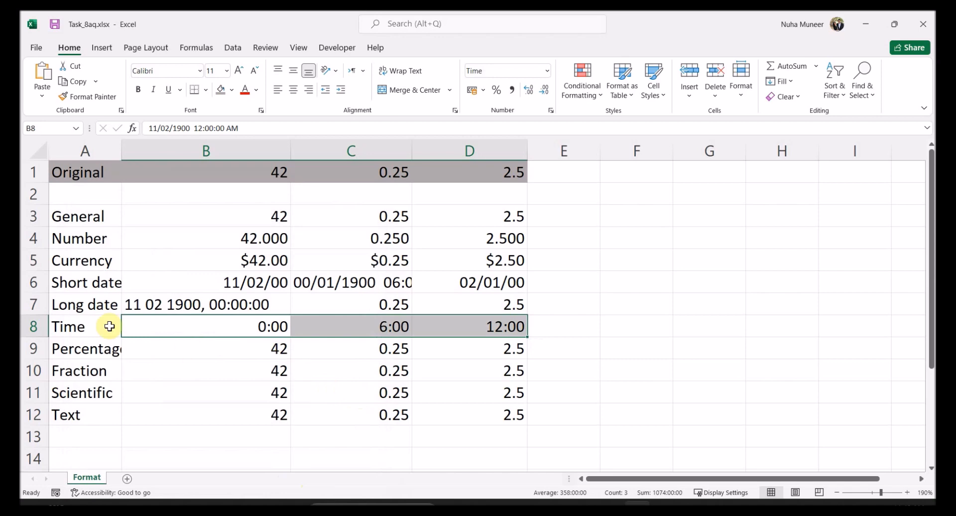
Step: Widen column A to fit its labels and format cells B9:D9 as Percentage with 2 decimal places
left_click_drag(123, 149, 139, 150)
left_click_drag(254, 348, 518, 348)
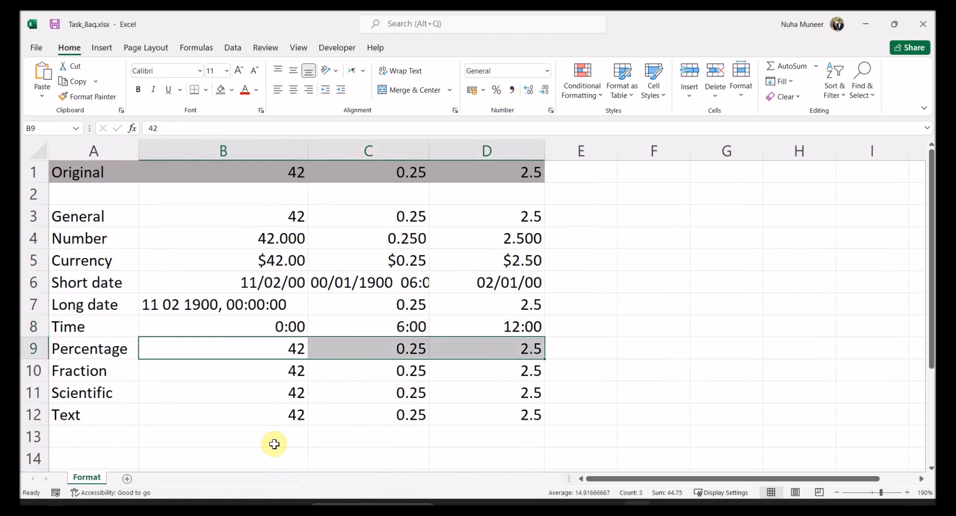
right_click(298, 346)
left_click(331, 289)
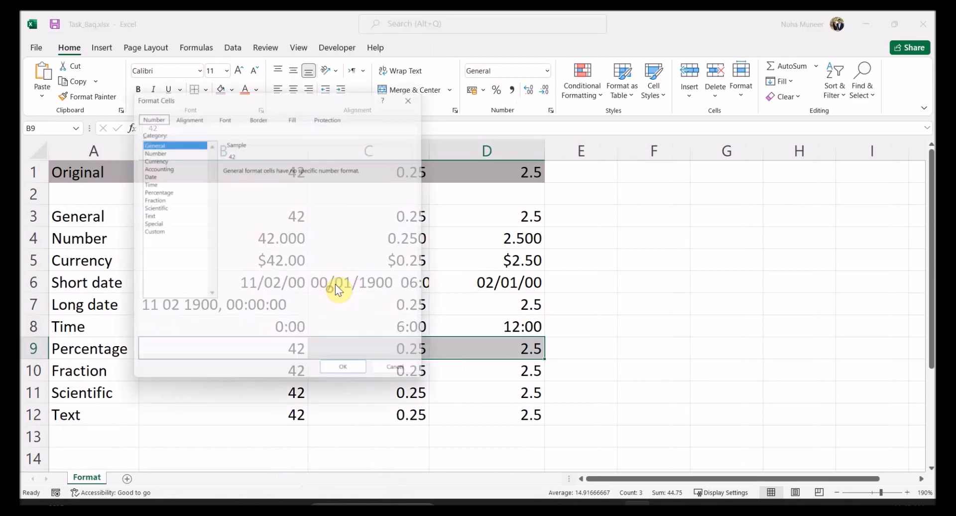
left_click(160, 189)
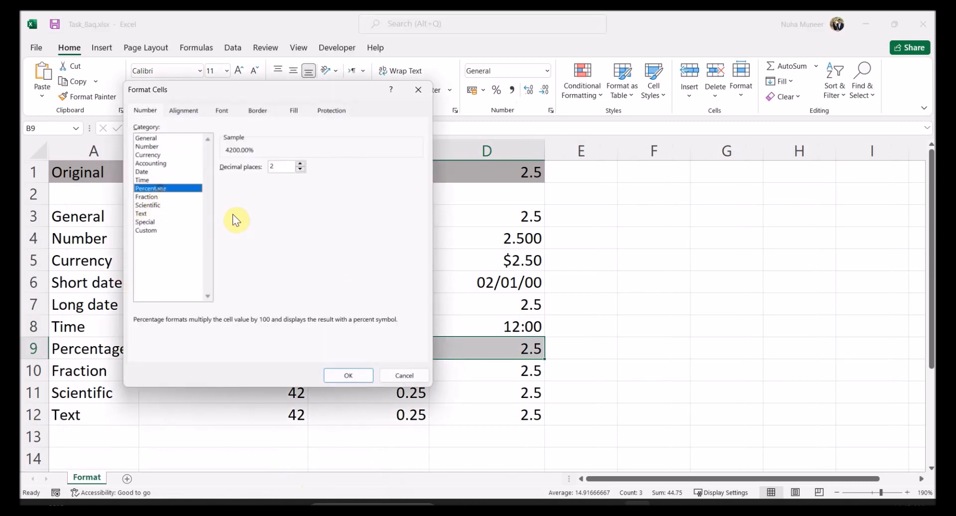
left_click(361, 378)
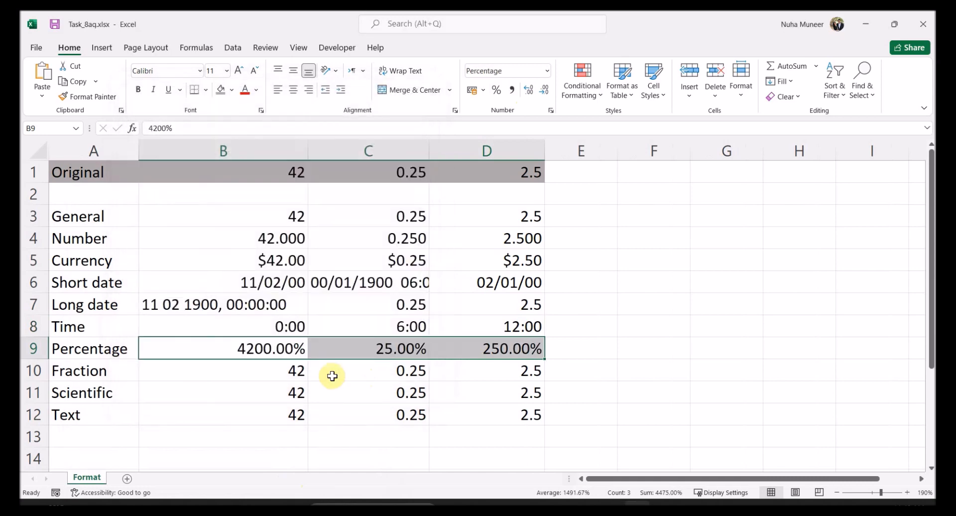
Step: Format cells B10:D10 as Fraction using the "Up to two digits (21/25)" type
left_click_drag(284, 374, 454, 367)
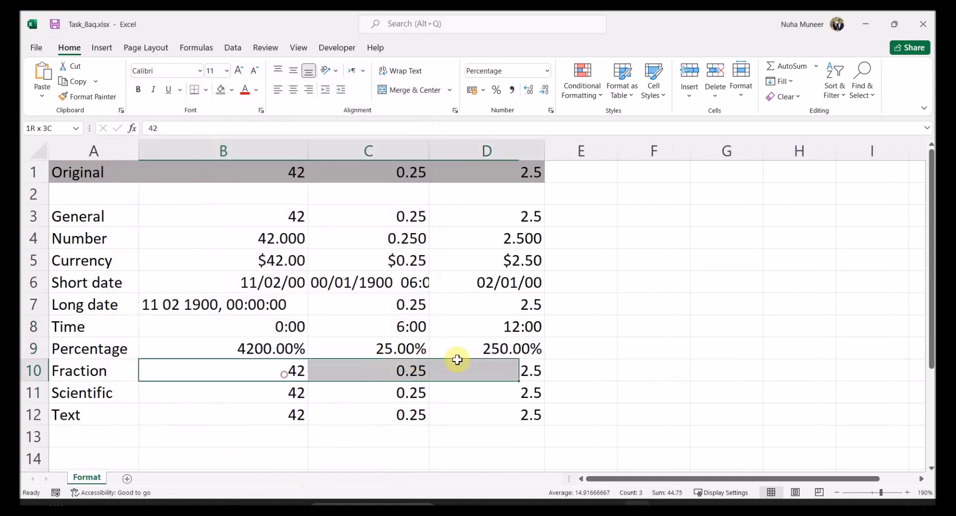
right_click(487, 366)
left_click(513, 304)
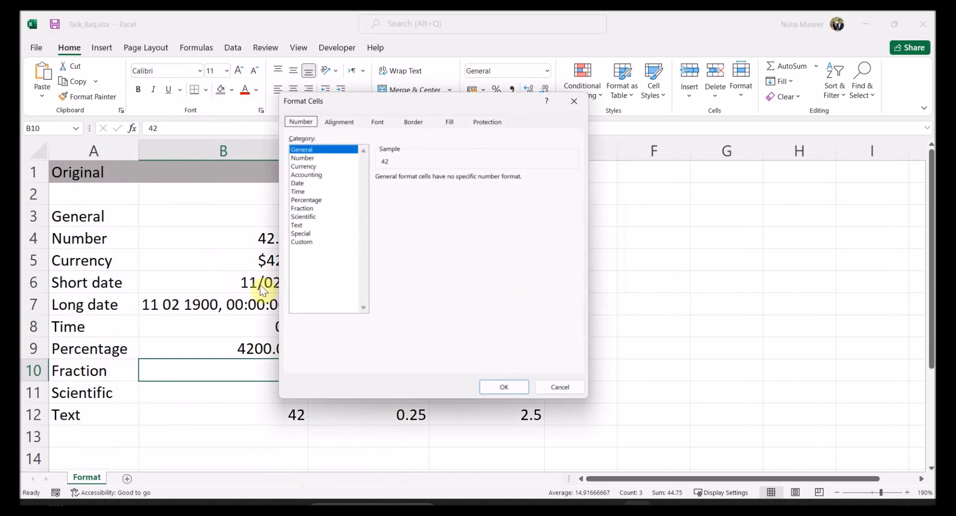
left_click(311, 208)
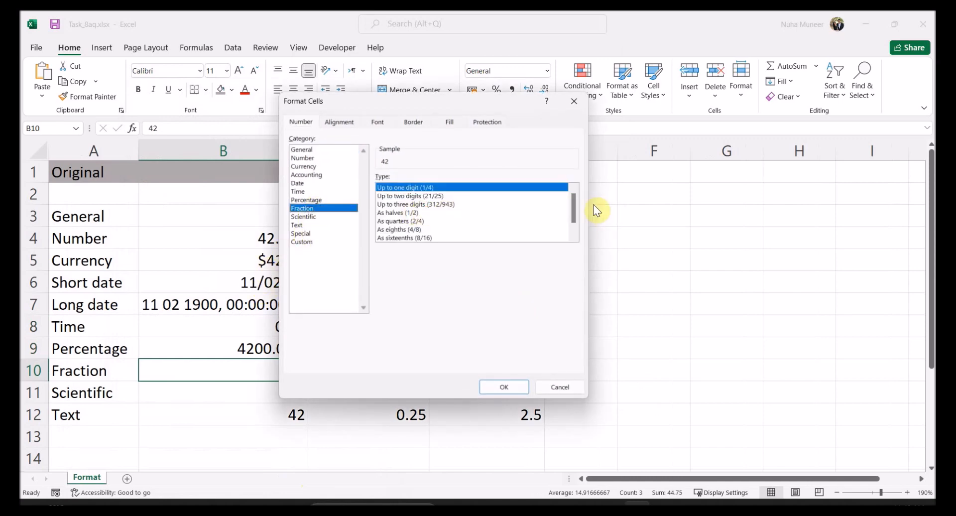
left_click_drag(576, 206, 578, 188)
left_click(413, 198)
left_click(501, 388)
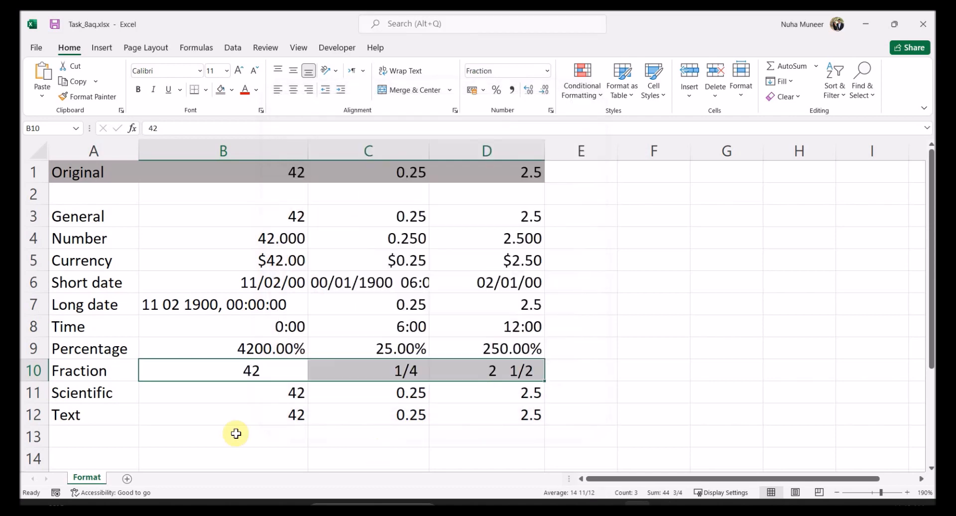
Step: Format cells B11:D11 as Scientific with 3 decimal places
left_click_drag(252, 401, 504, 397)
right_click(504, 397)
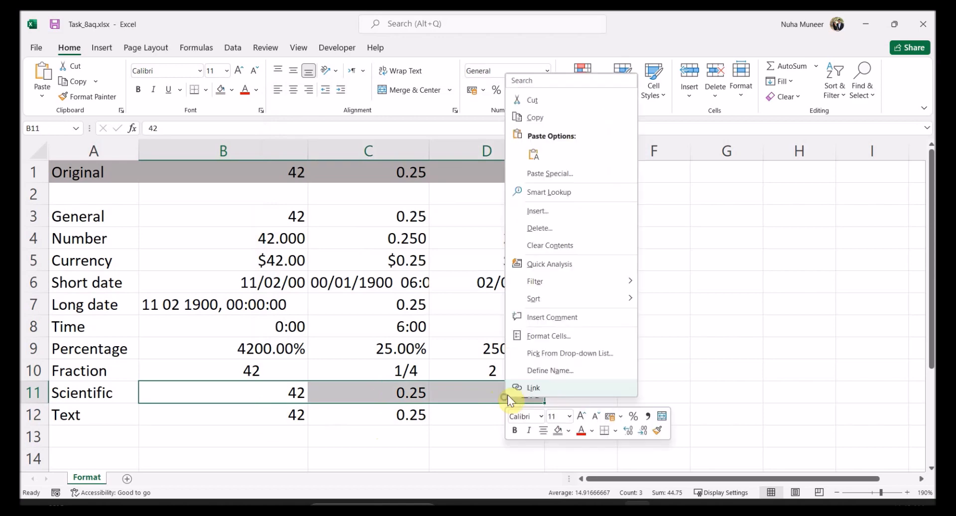
left_click(550, 332)
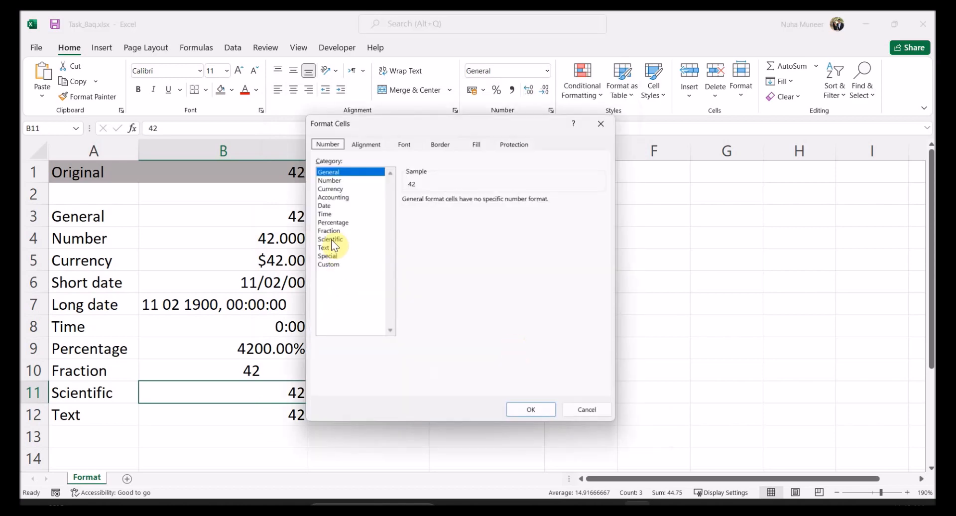
left_click(331, 239)
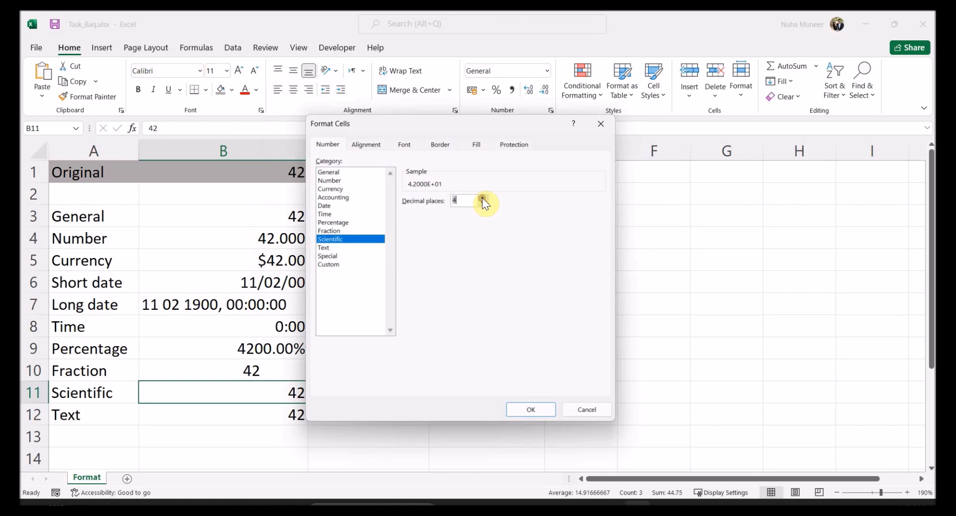
left_click(482, 203)
left_click(538, 412)
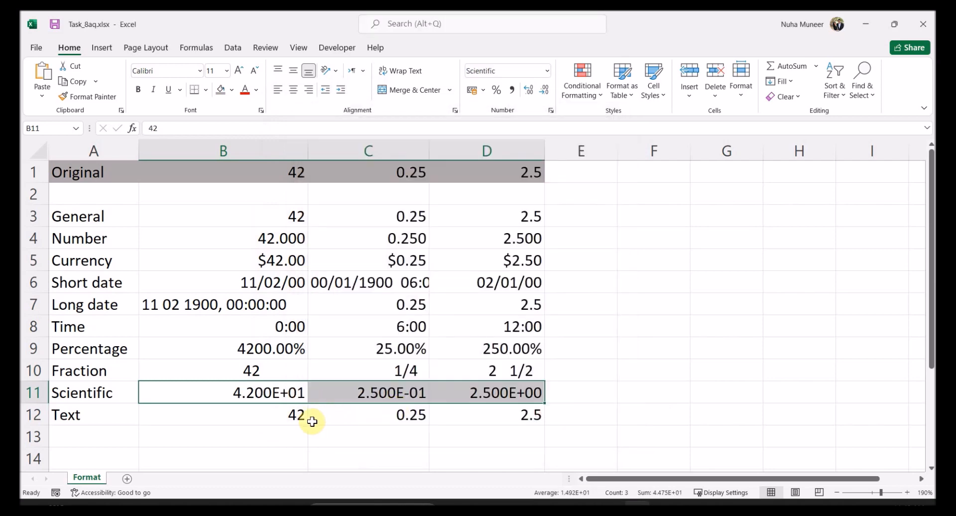
Step: Format cells B12:D12 as Text
left_click_drag(275, 420, 521, 421)
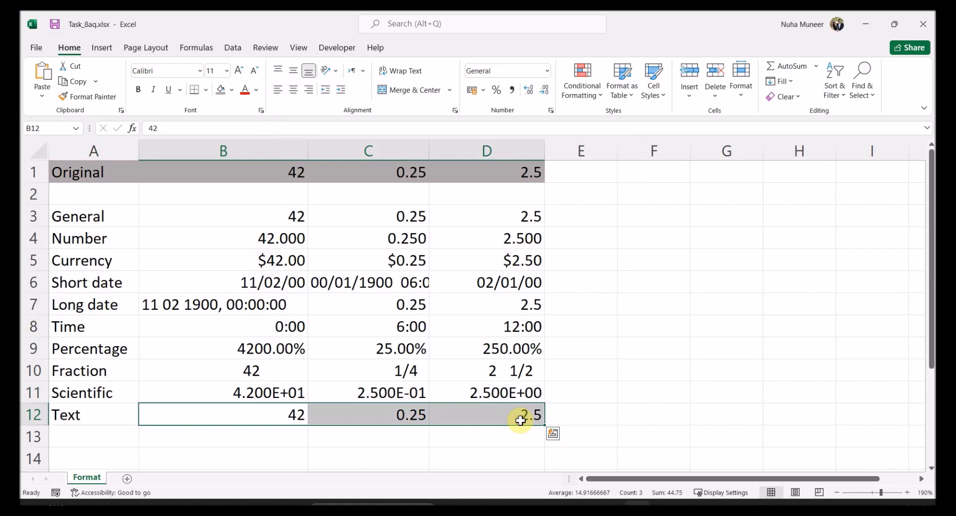
right_click(521, 420)
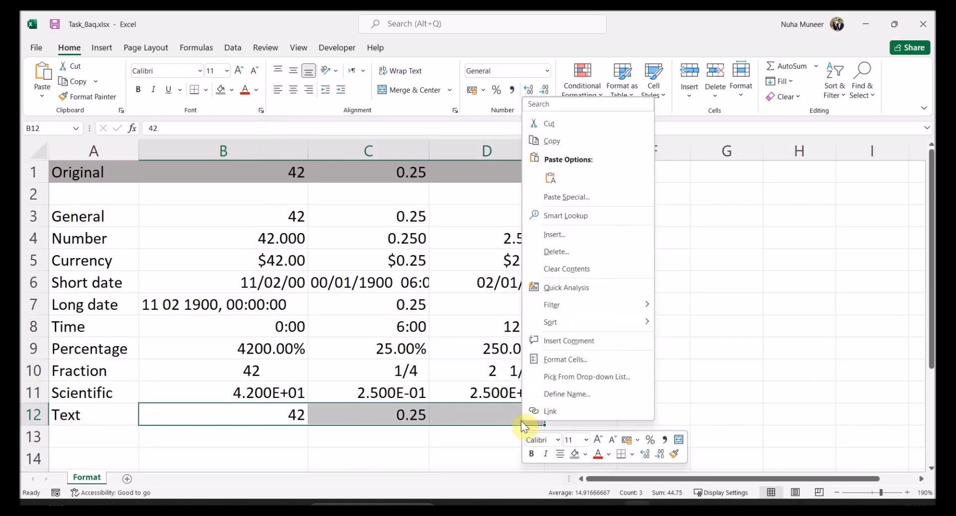
left_click(557, 360)
left_click(337, 272)
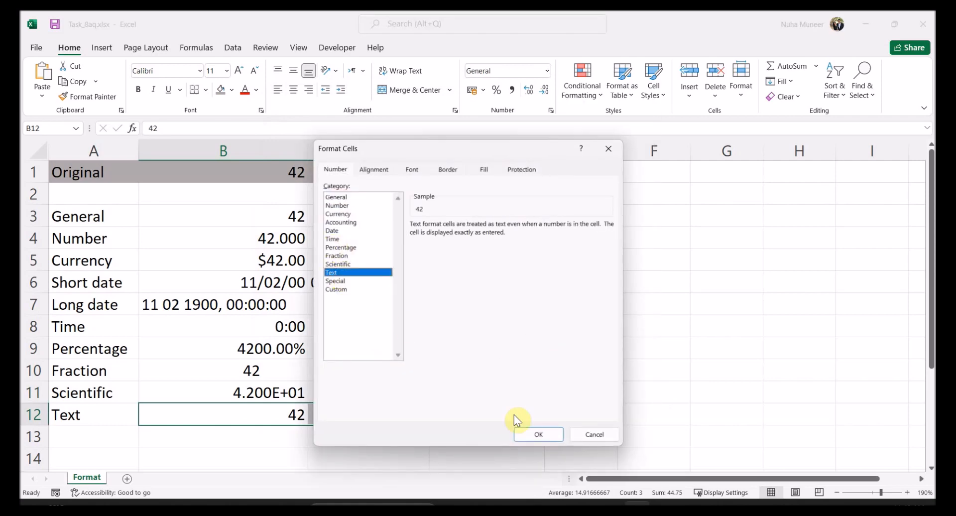
left_click(538, 434)
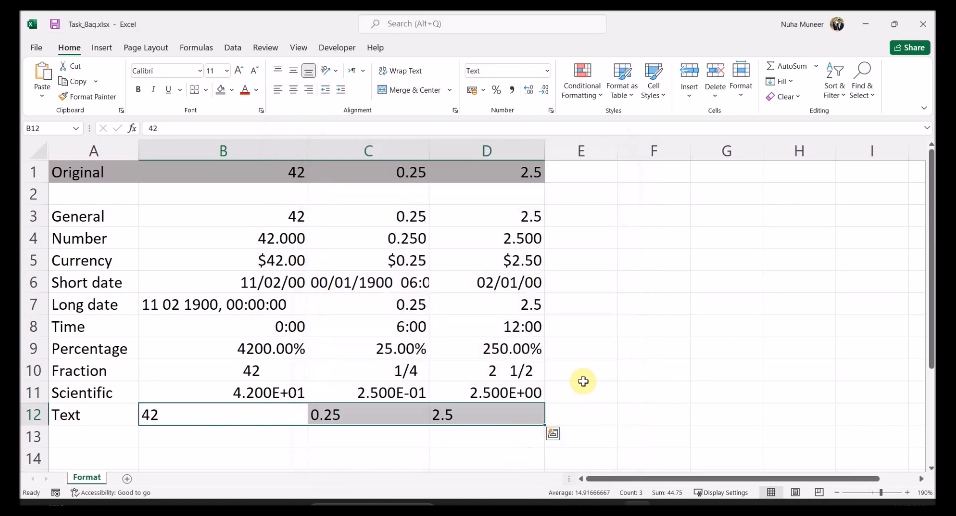
left_click(529, 215)
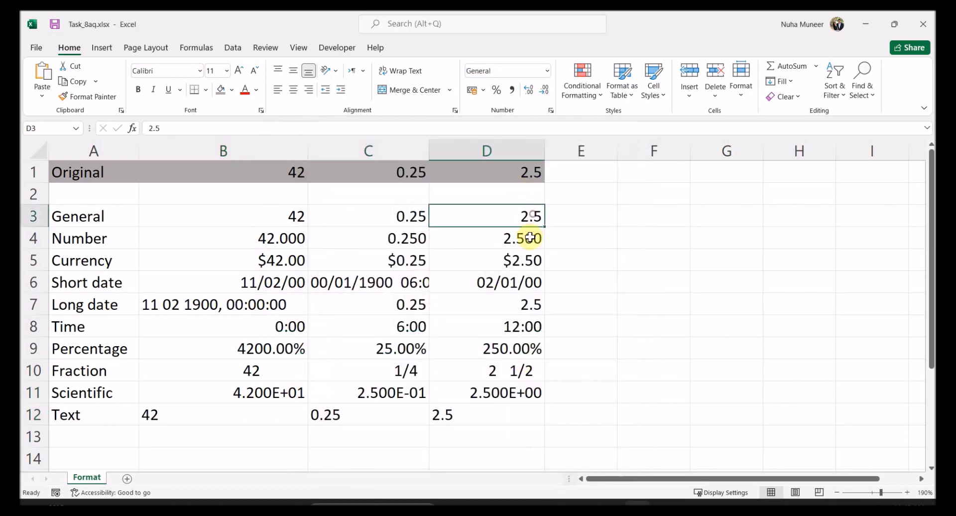
left_click(526, 241)
left_click(500, 419)
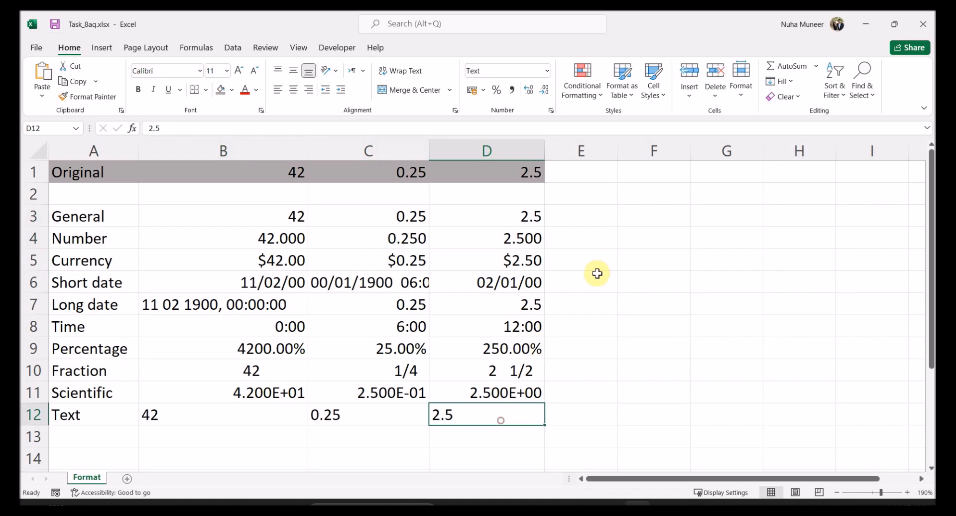
Step: Enter the formula =D3*2 in cell F3
left_click(654, 224)
type("=")
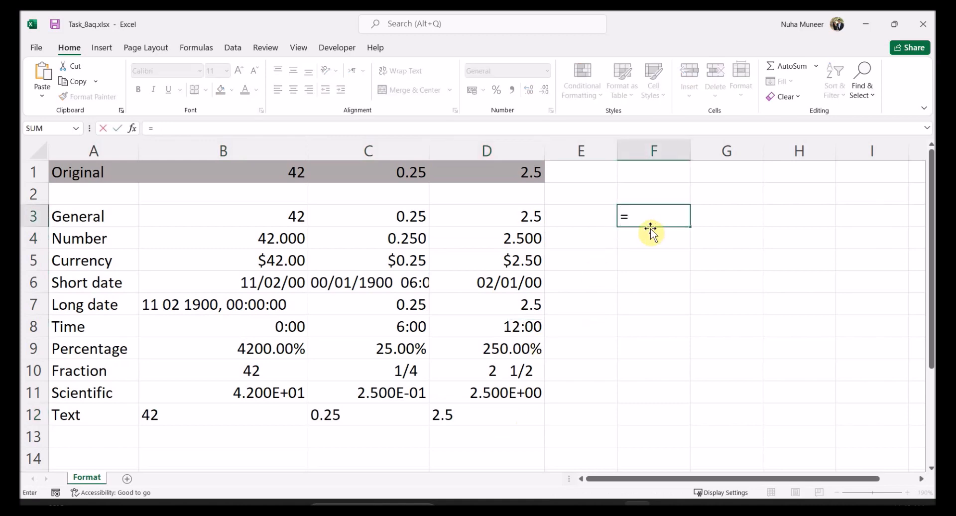
left_click(516, 215)
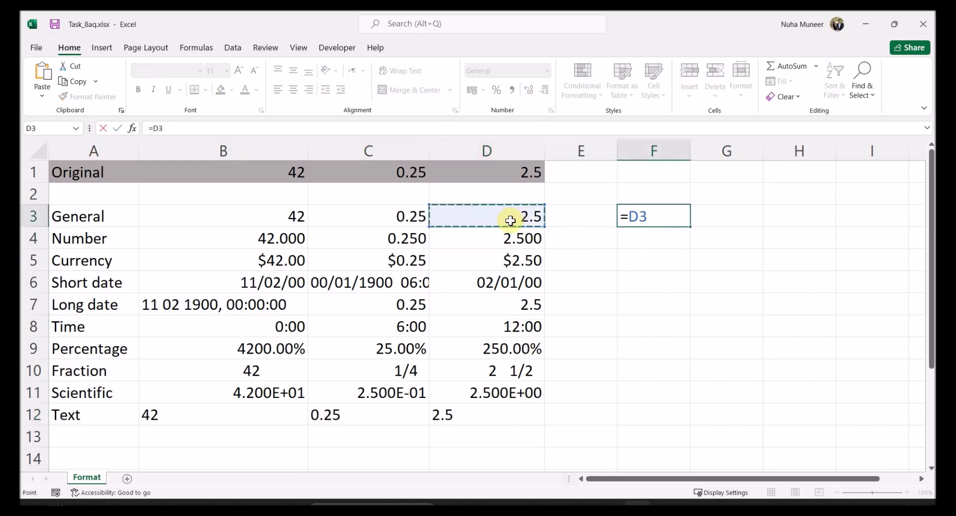
type("*")
key("Return")
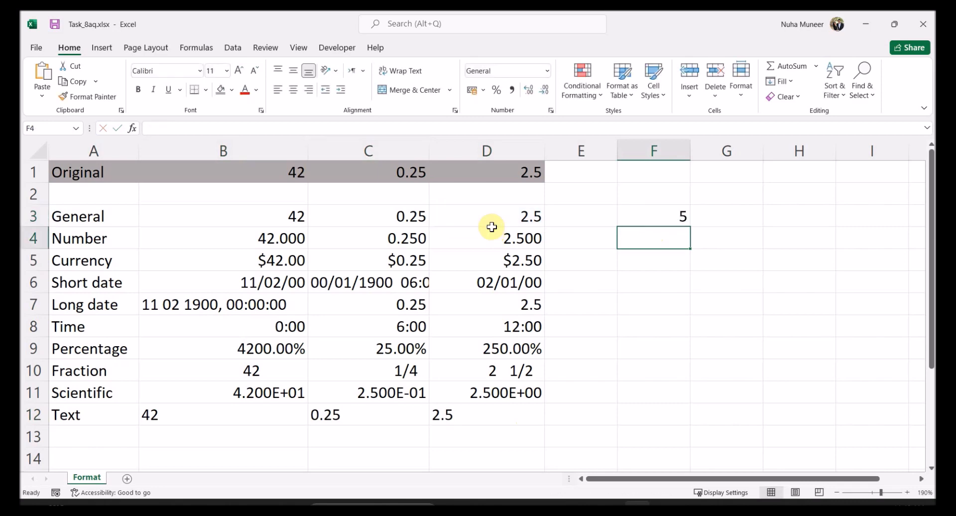
Step: Fill the formula from cell F3 down through F12 so each row's column D value is doubled
left_click(681, 219)
left_click_drag(690, 226, 688, 247)
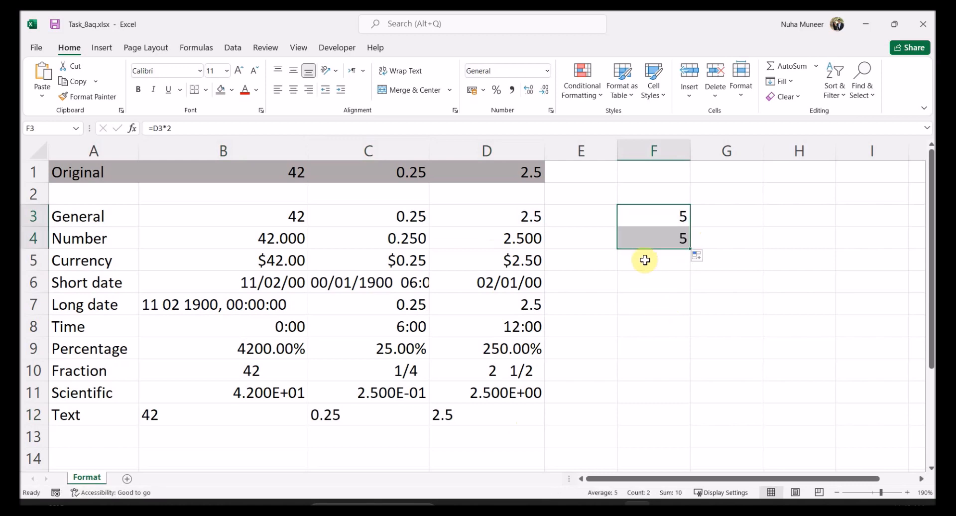
left_click_drag(690, 248, 690, 421)
left_click(665, 414)
left_click(492, 426)
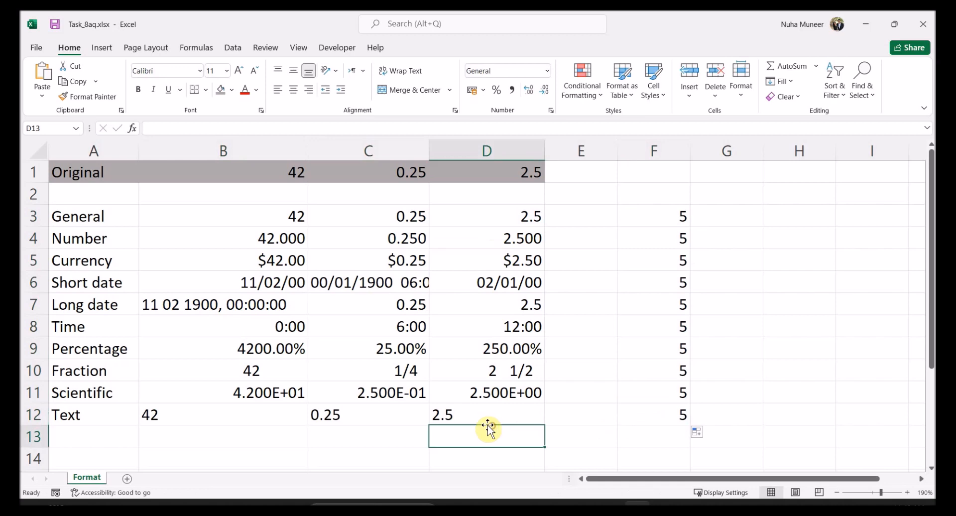
left_click(467, 406)
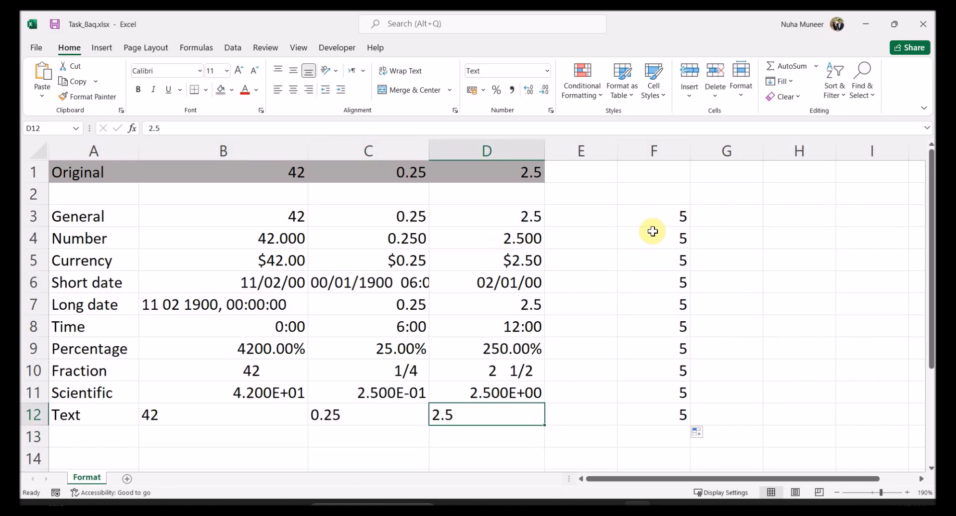
left_click_drag(654, 227, 504, 244)
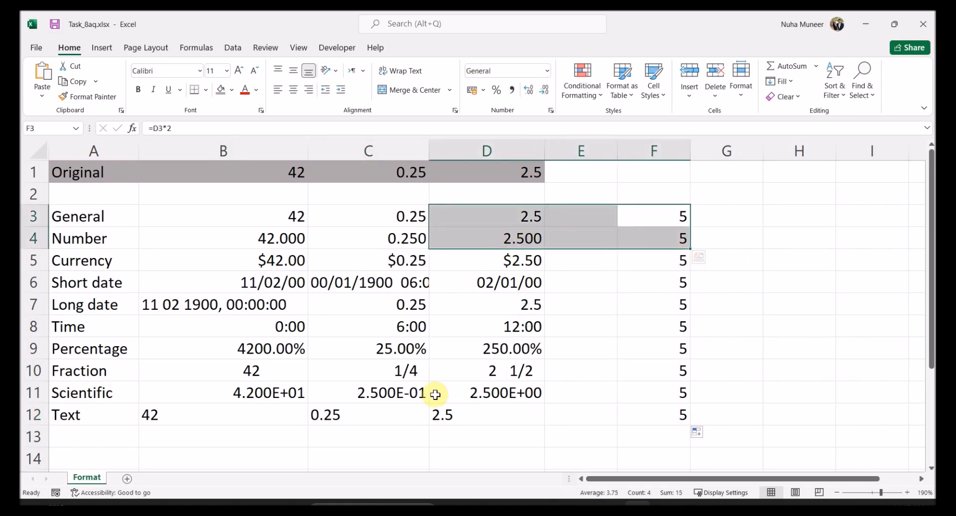